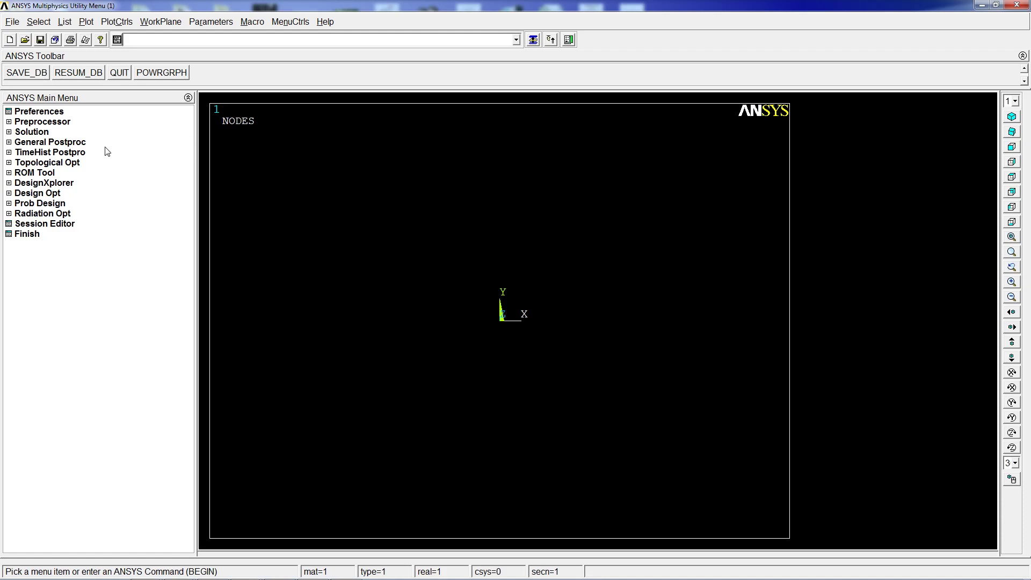
# In the Preprocessor, create keypoints 1–3 at (0,0,0), (50,0,0) and (100,0,0) with K commands.
pyautogui.click(62, 122)
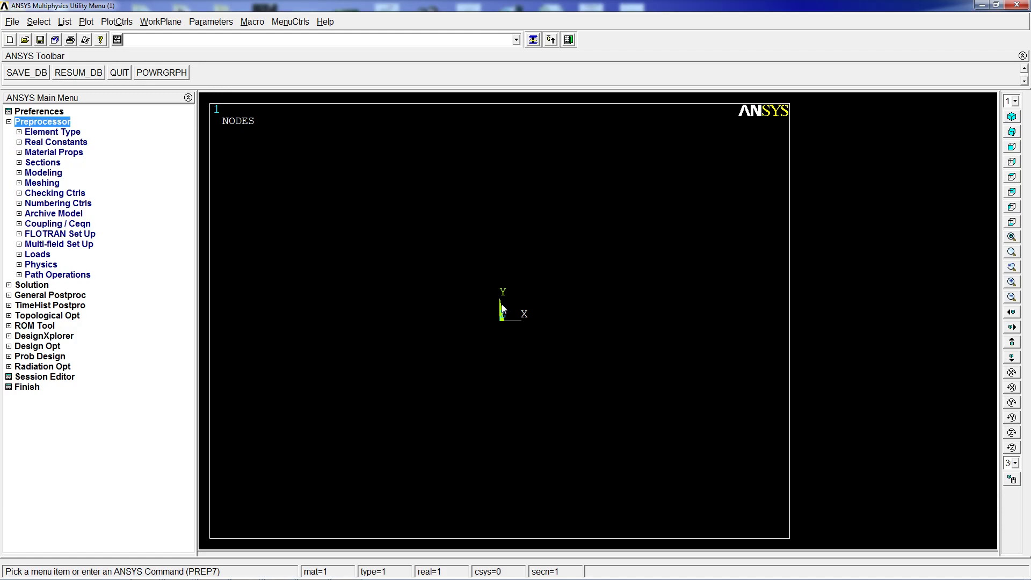
pyautogui.write('k')
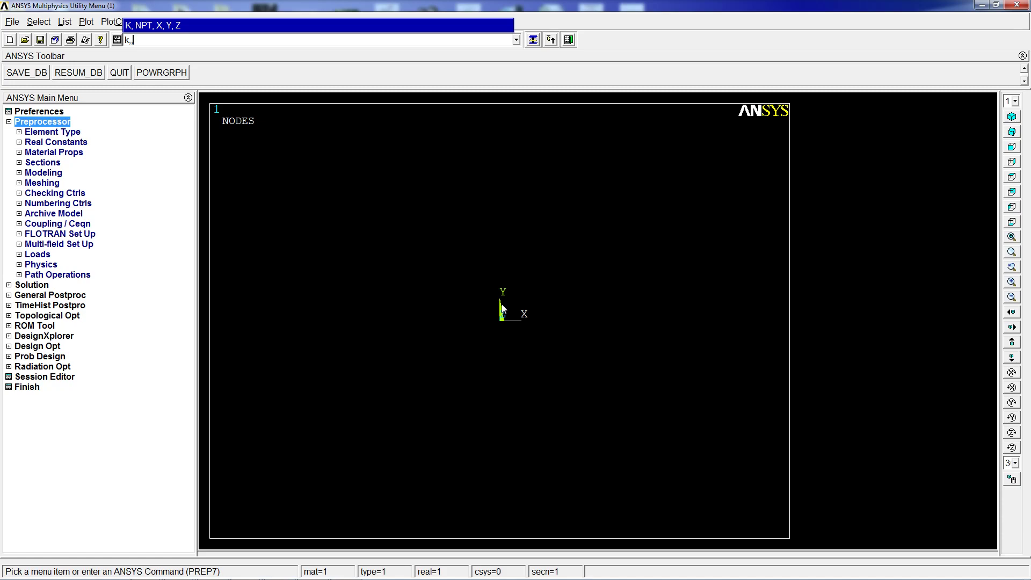
pyautogui.write(',,0,0,0')
pyautogui.press('Return')
pyautogui.write('k,,50,0,0')
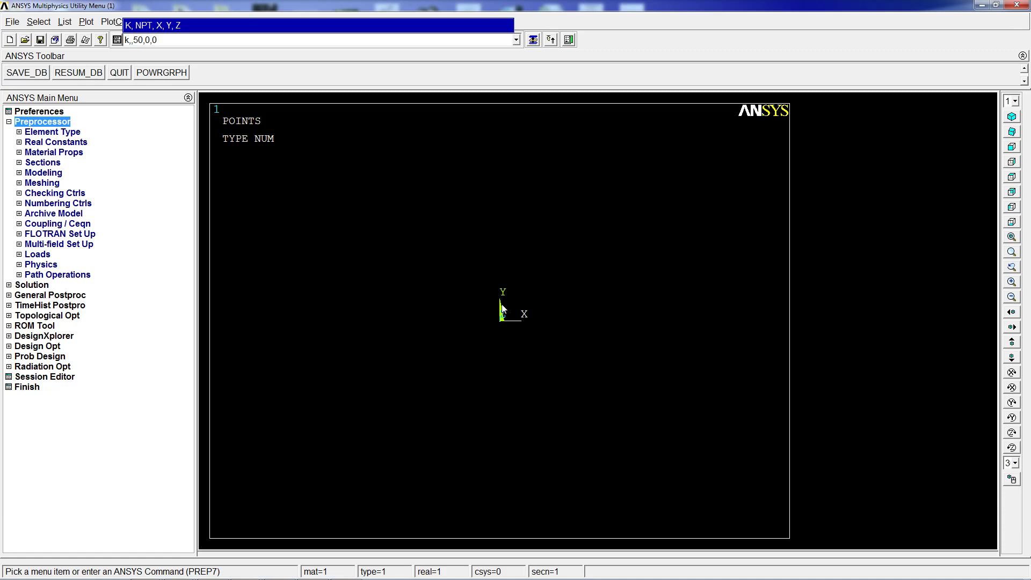
pyautogui.press('Return')
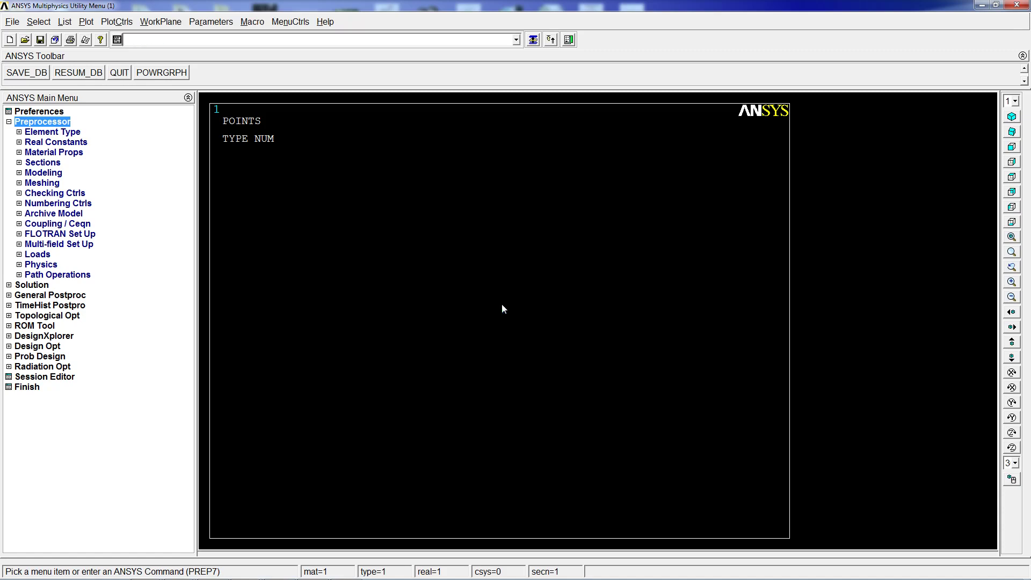
pyautogui.write('k,,')
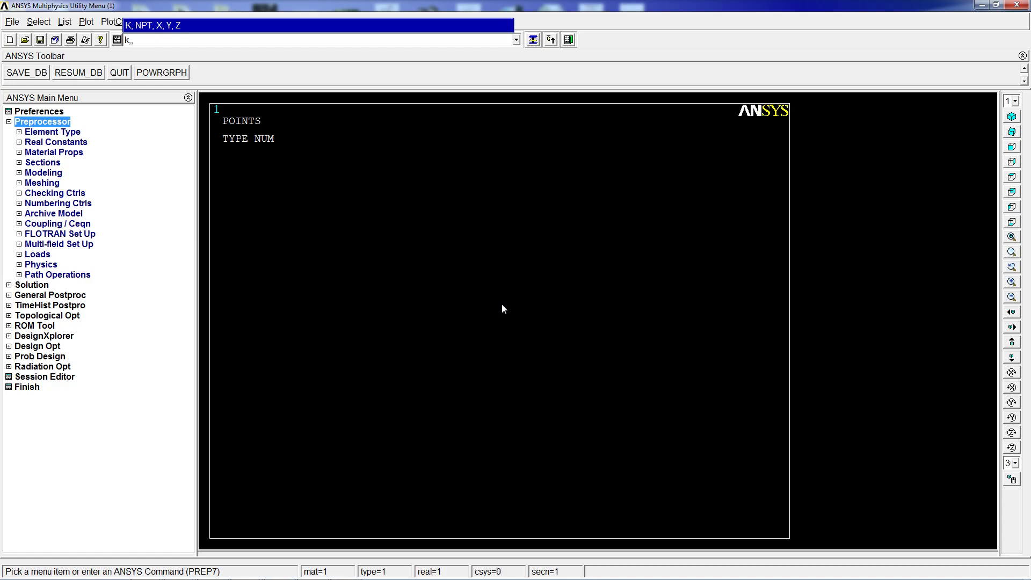
pyautogui.write('100,0,0')
pyautogui.press('Return')
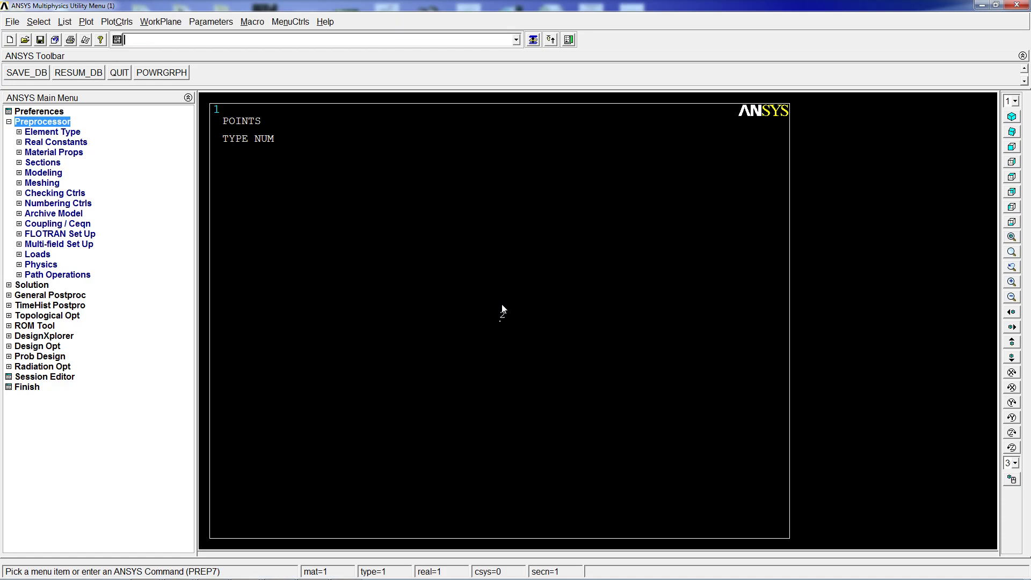
# Add keypoints 4 and 5 at (50,-120,0) and (0,-120,0), fitting the view.
pyautogui.click(1010, 236)
pyautogui.write('k')
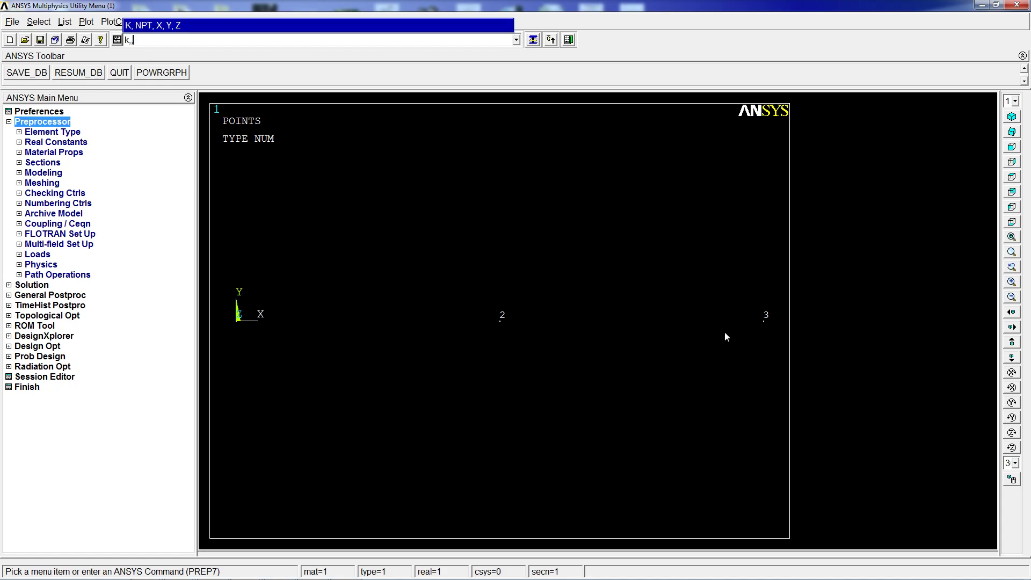
pyautogui.write(',,50,-120,0')
pyautogui.press('Return')
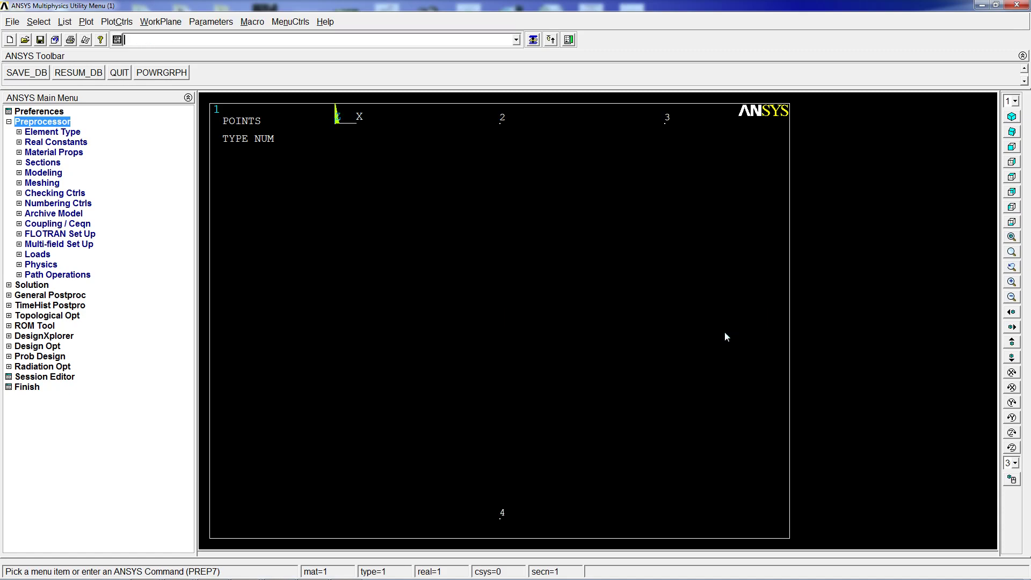
pyautogui.write('k,,')
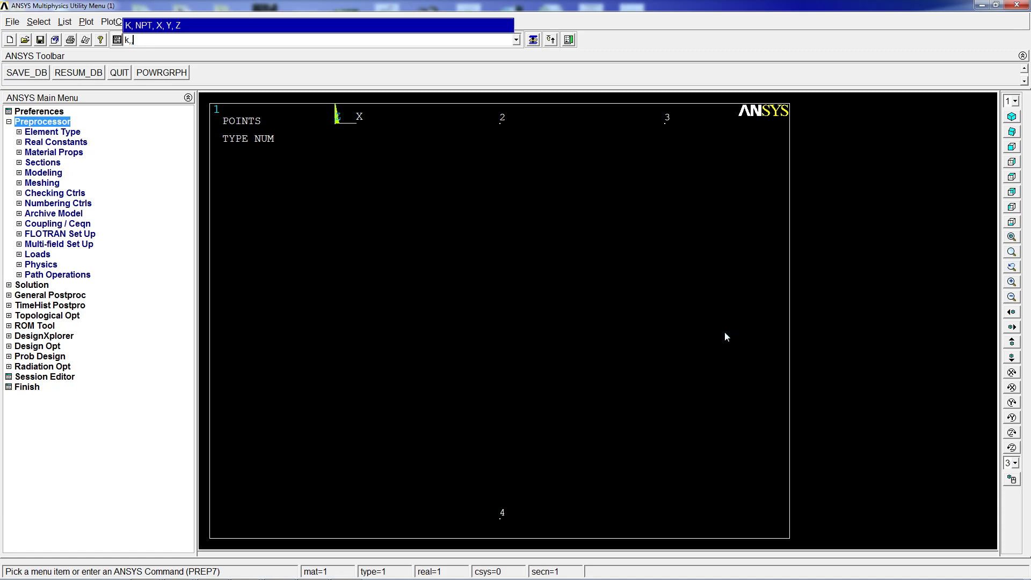
pyautogui.write('0,-120,0')
pyautogui.press('Return')
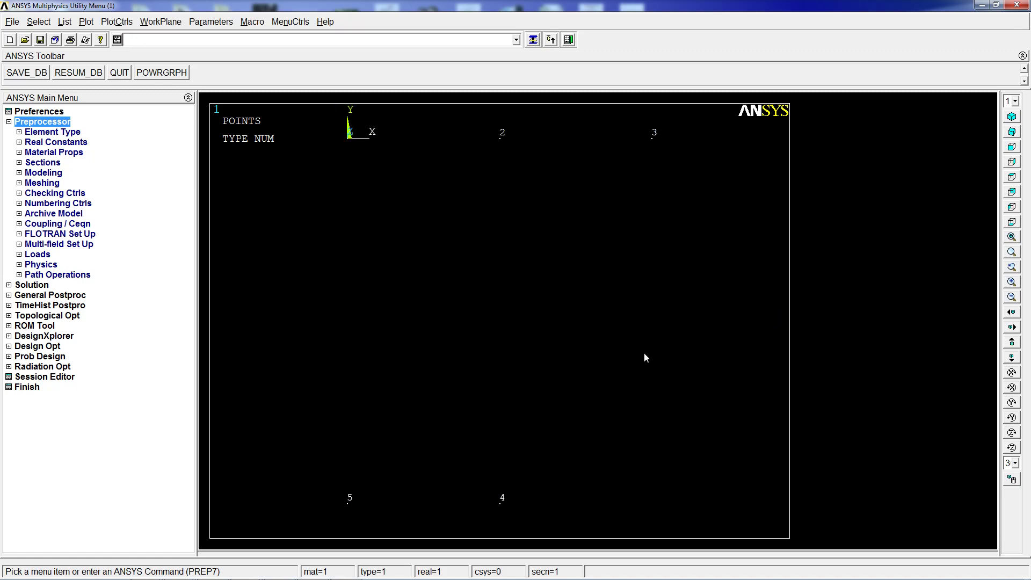
# Draw lines 1–2, 2–3, 2–4 and 4–5 between the keypoints with the L command.
pyautogui.write('l,p')
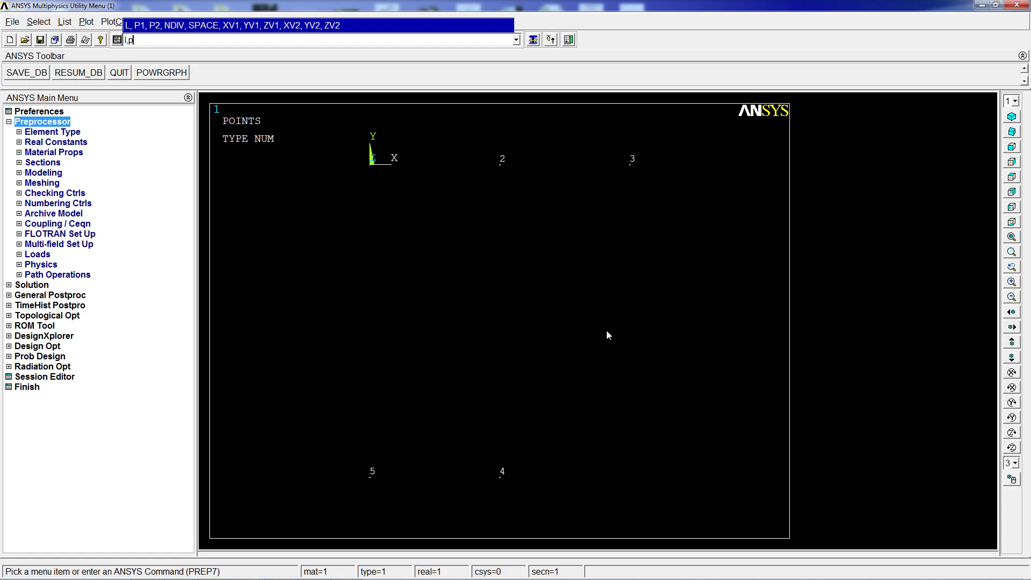
pyautogui.press('Return')
pyautogui.click(434, 198)
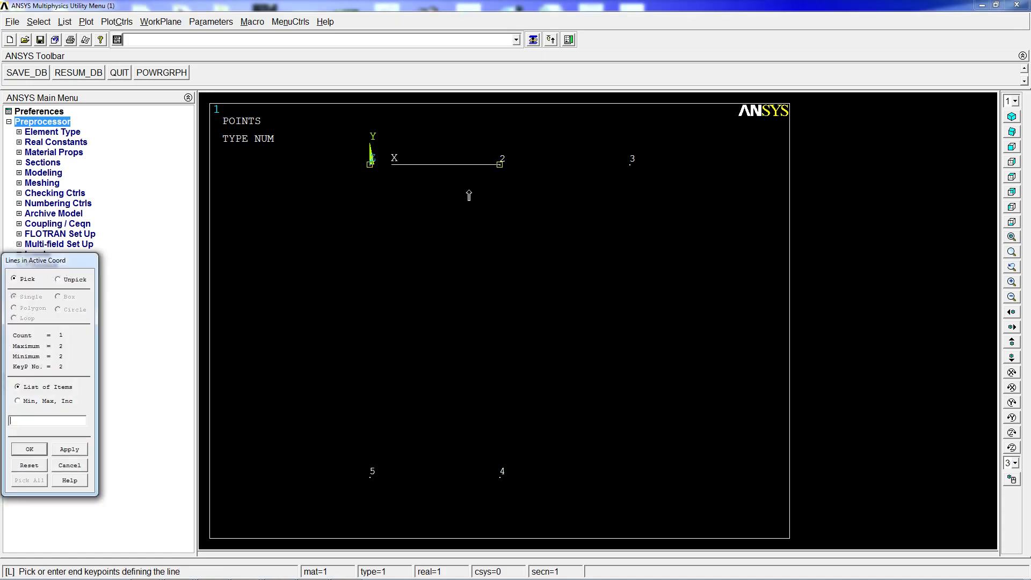
pyautogui.click(675, 190)
pyautogui.click(500, 477)
pyautogui.click(499, 477)
pyautogui.click(372, 477)
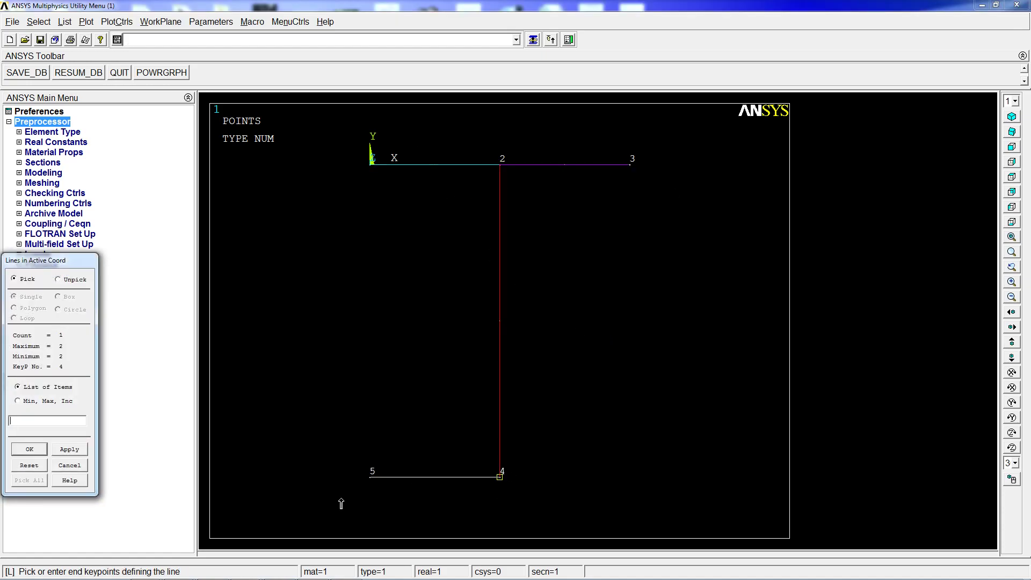
pyautogui.click(24, 451)
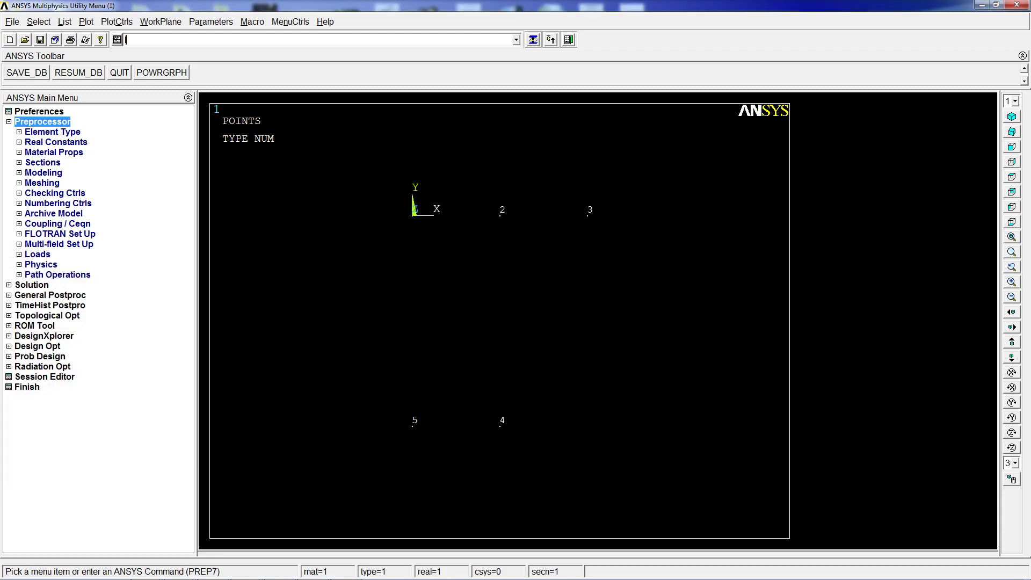
# Show the profile as an LPLOT line plot in an oblique 3-D view.
pyautogui.write('lplot')
pyautogui.press('Return')
pyautogui.click(1011, 237)
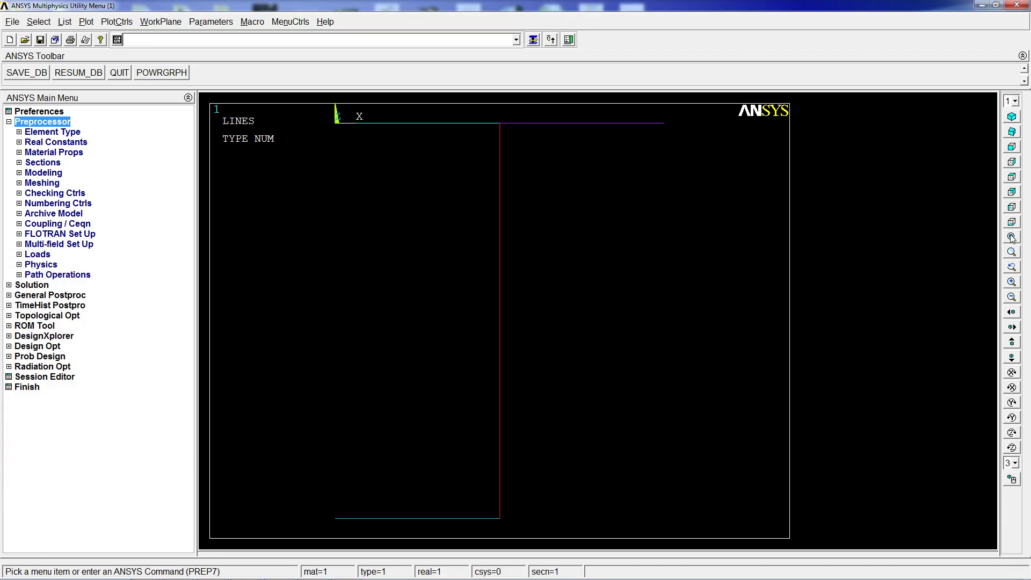
pyautogui.keyDown('ctrl'); pyautogui.moveTo(653, 253); pyautogui.dragTo(557, 348, button='right'); pyautogui.keyUp('ctrl')
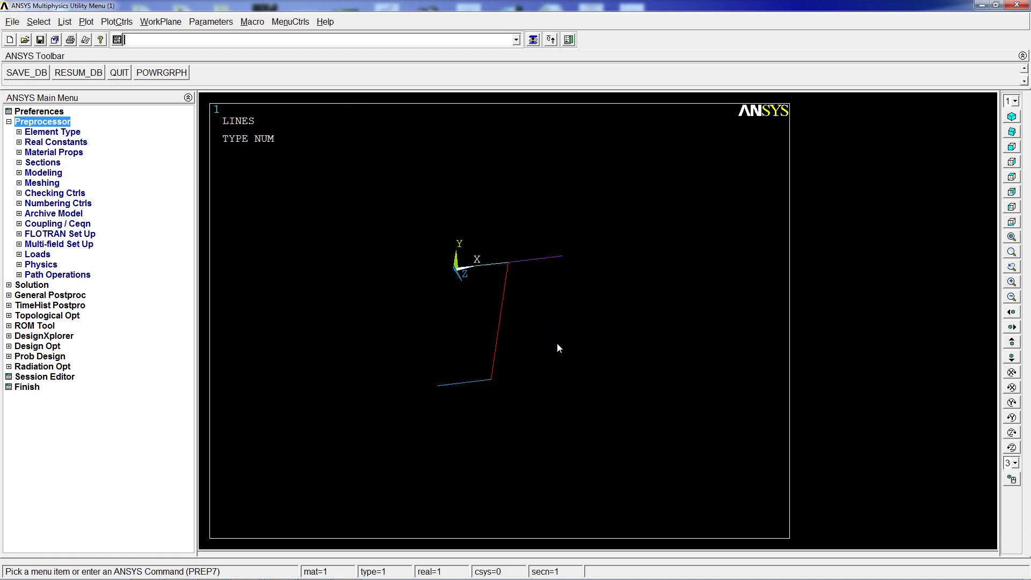
pyautogui.keyDown('ctrl'); pyautogui.moveTo(557, 347); pyautogui.dragTo(410, 248); pyautogui.keyUp('ctrl')
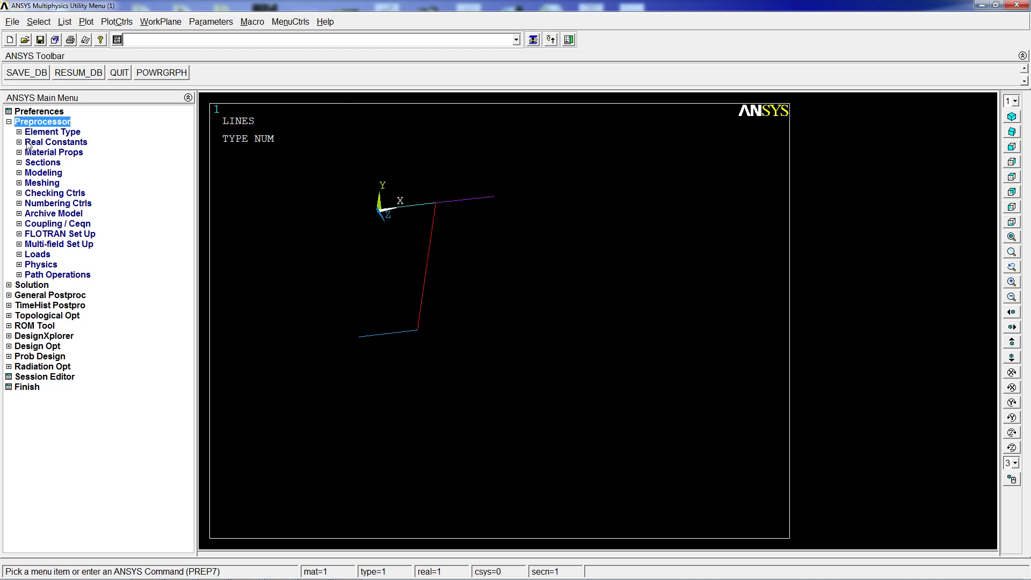
# Copy keypoint 3 by DZ 1000 to create keypoint 6.
pyautogui.click(43, 172)
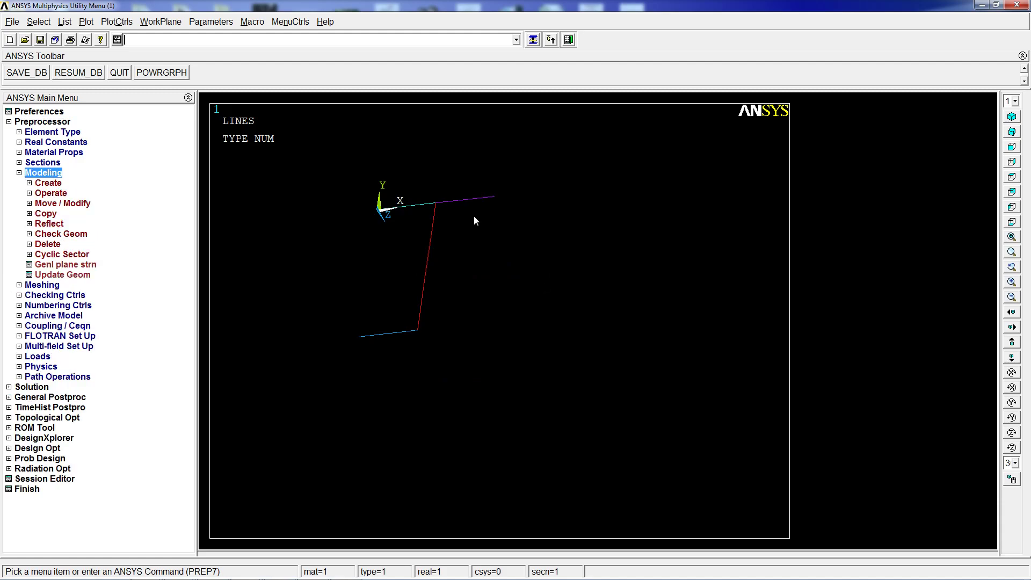
pyautogui.click(36, 214)
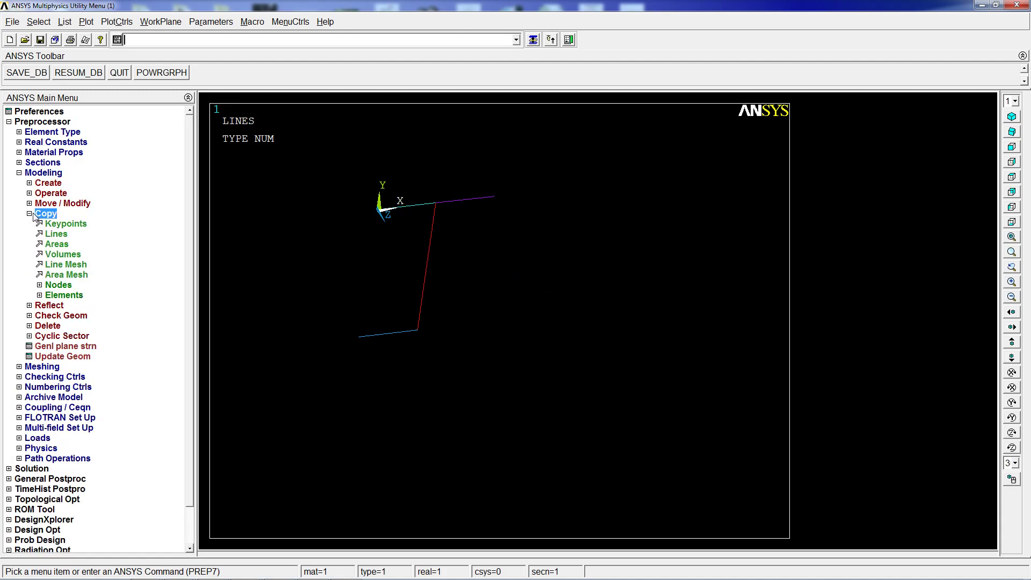
pyautogui.click(65, 223)
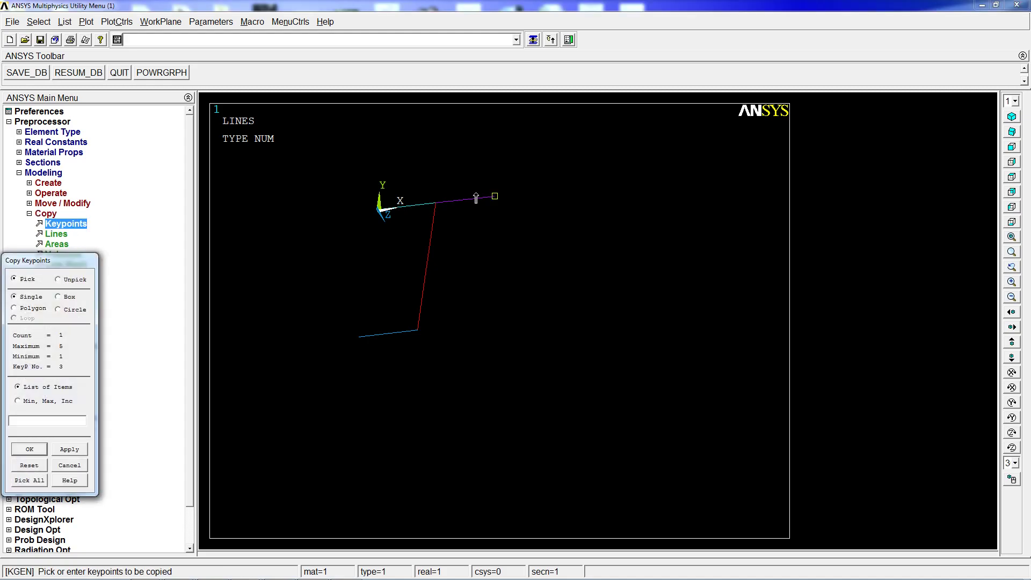
pyautogui.click(494, 197)
pyautogui.middleClick(494, 197)
pyautogui.click(588, 293)
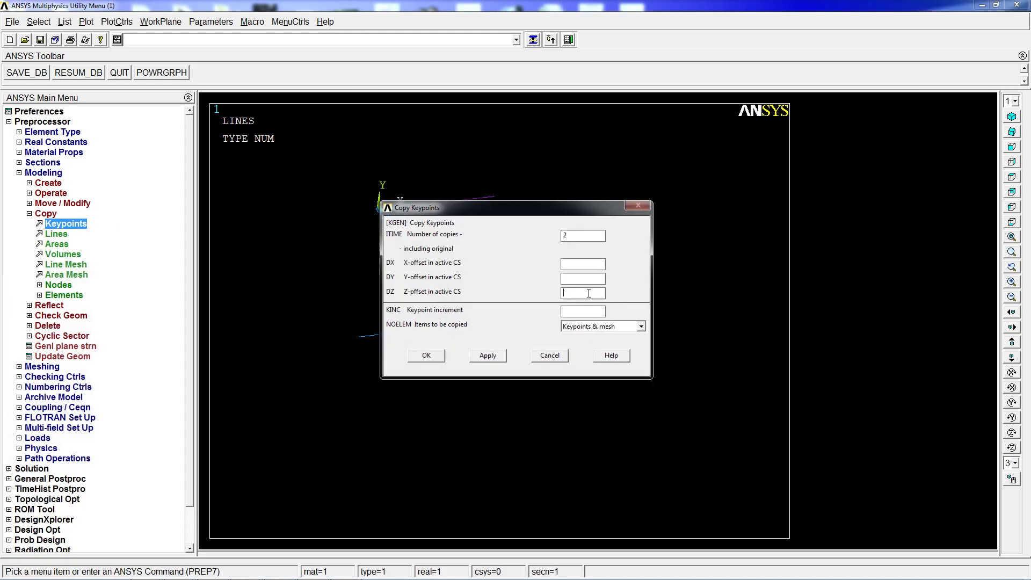
pyautogui.write('1000')
pyautogui.click(430, 357)
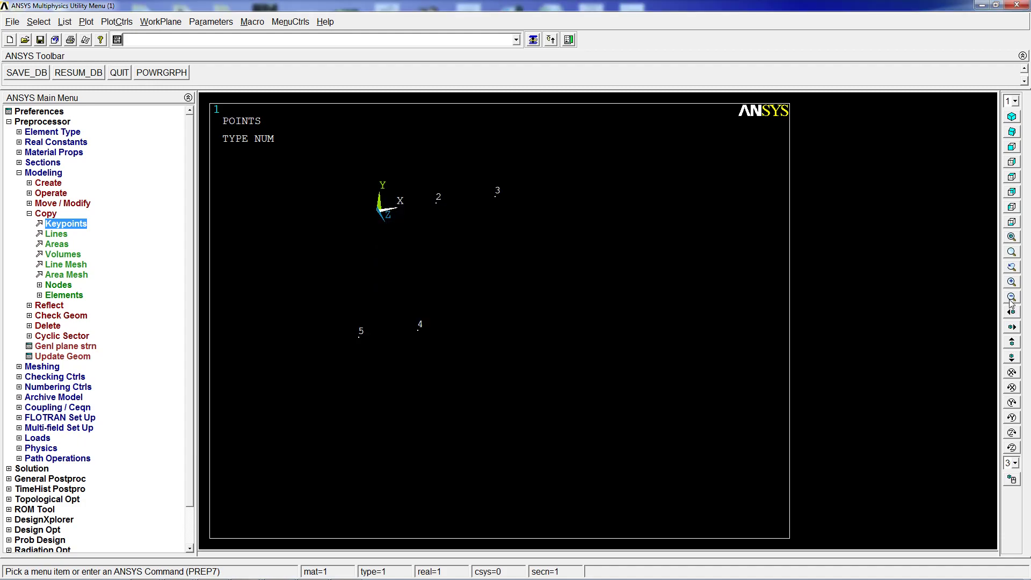
pyautogui.click(1011, 237)
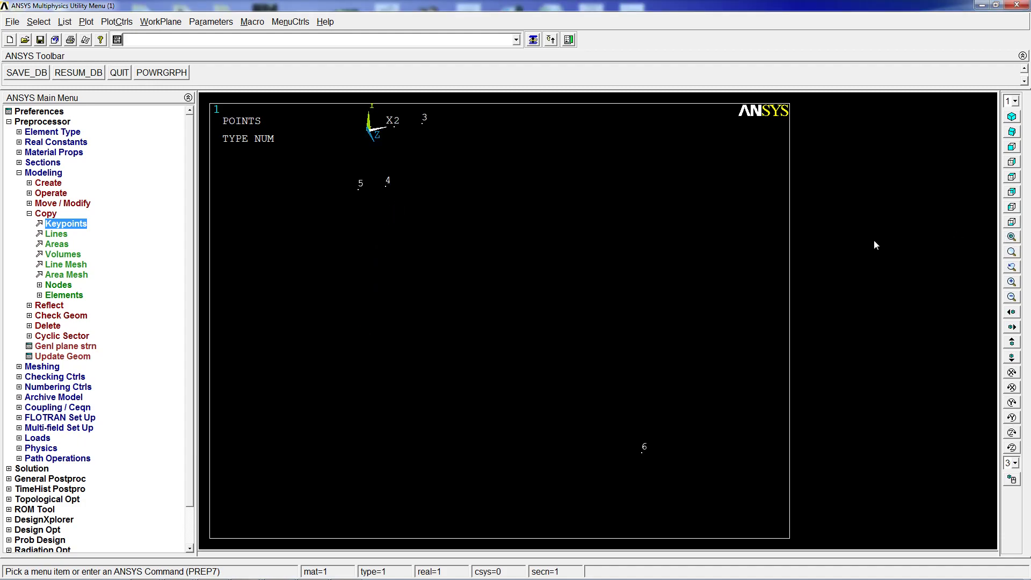
# Draw line 3–6 with L,P and replot all geometry with GPLOT.
pyautogui.write('l,p')
pyautogui.press('Return')
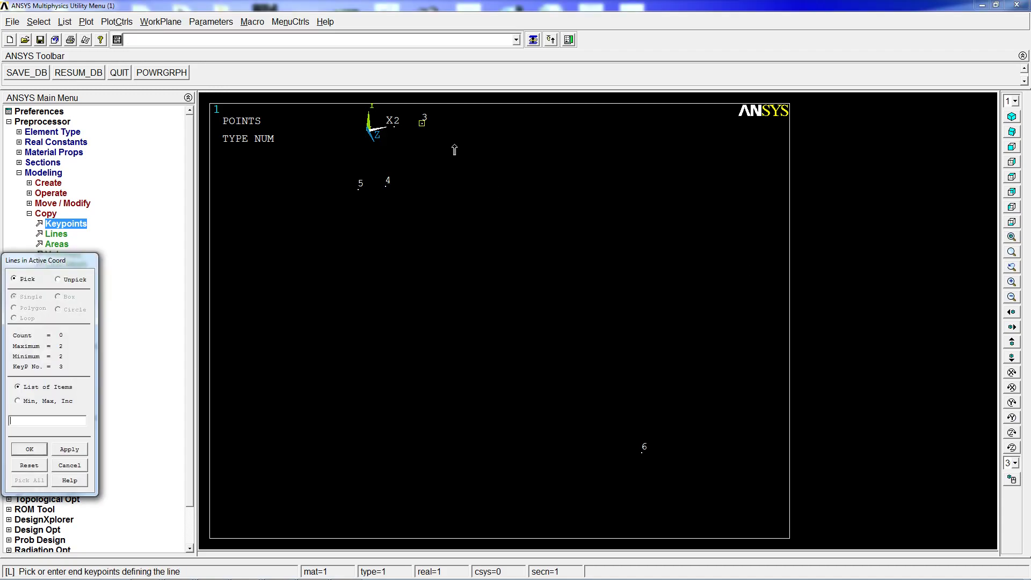
pyautogui.click(470, 161)
pyautogui.click(661, 355)
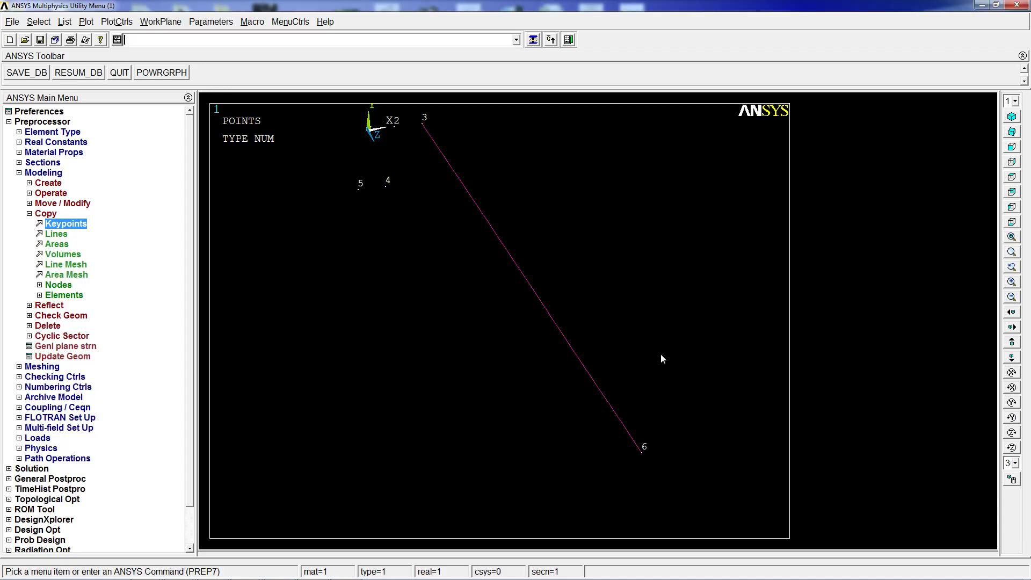
pyautogui.write('gplot')
pyautogui.press('Return')
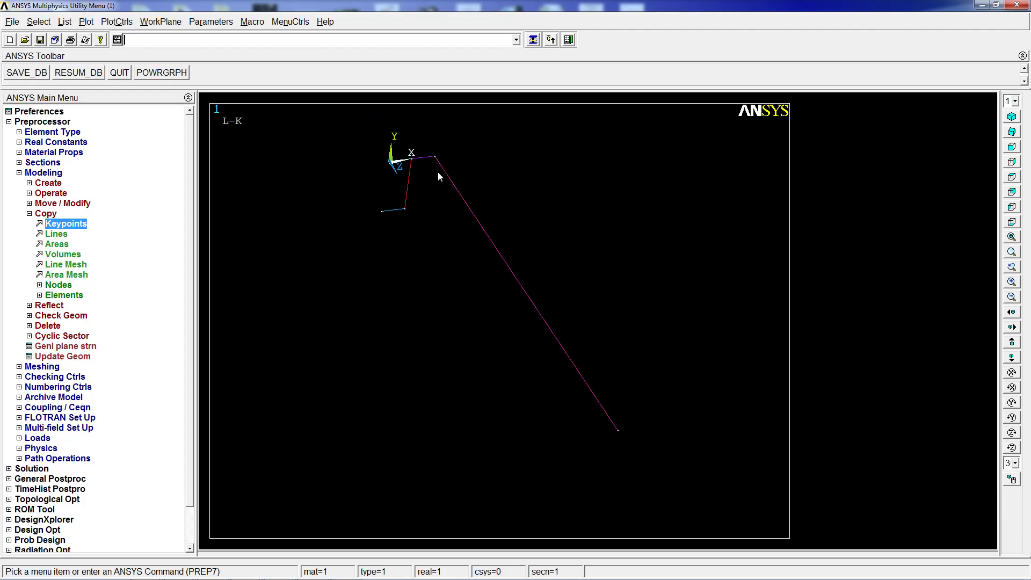
# Sweep the two top-flange lines along line 3–6 with ADRAG to form an area strip.
pyautogui.write('adrag,p')
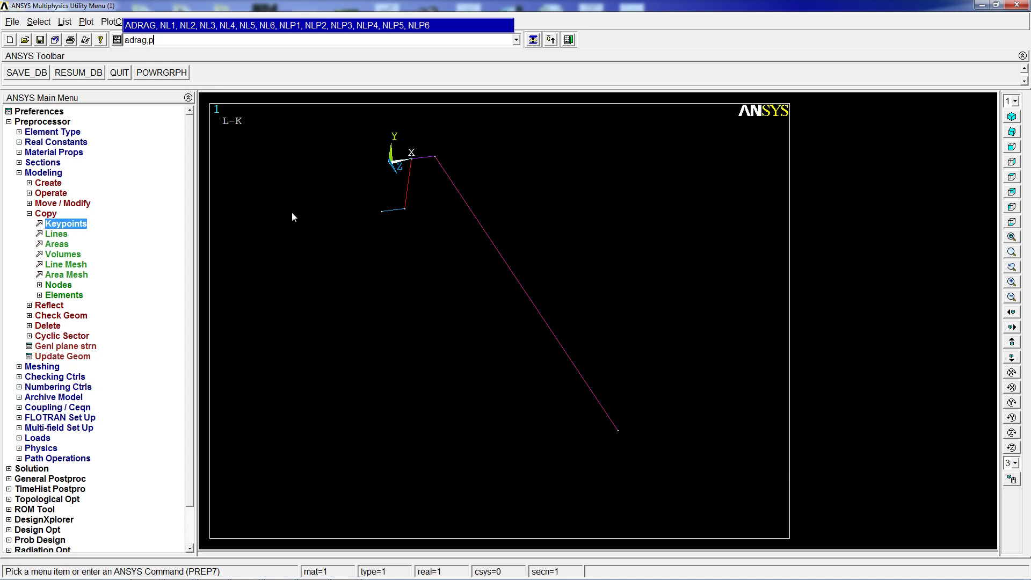
pyautogui.press('Return')
pyautogui.click(417, 158)
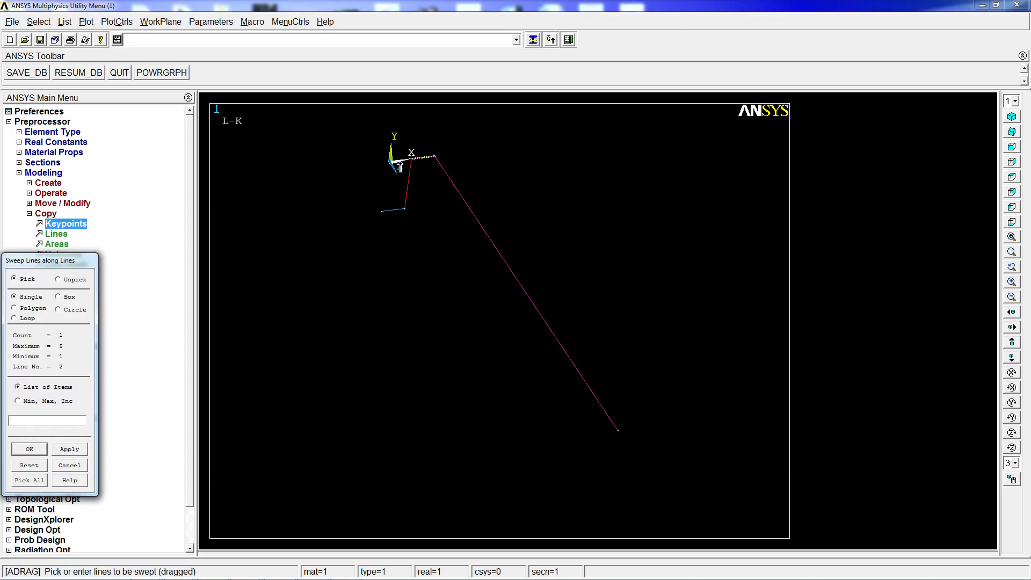
pyautogui.click(401, 161)
pyautogui.click(27, 448)
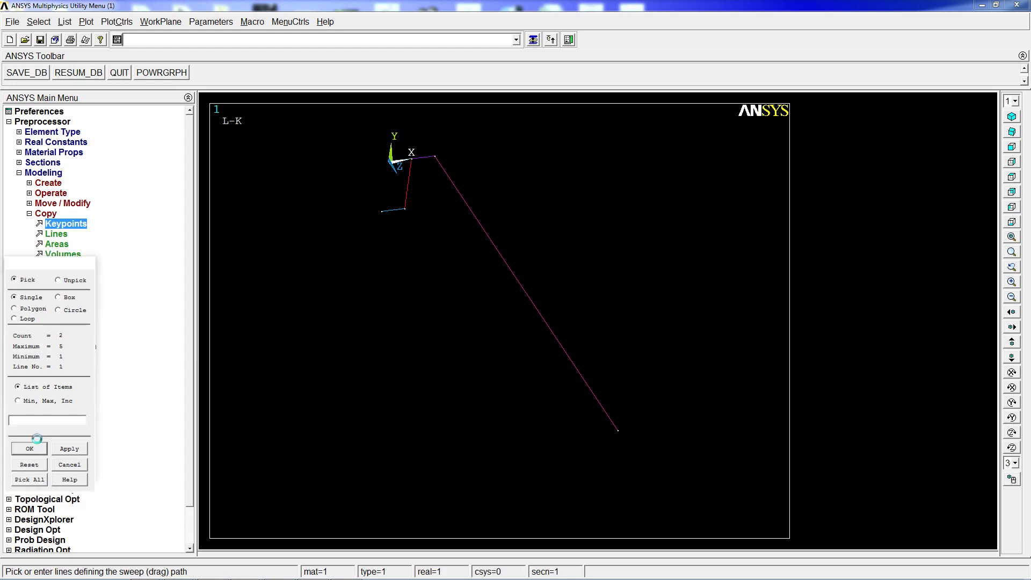
pyautogui.click(535, 252)
pyautogui.click(29, 449)
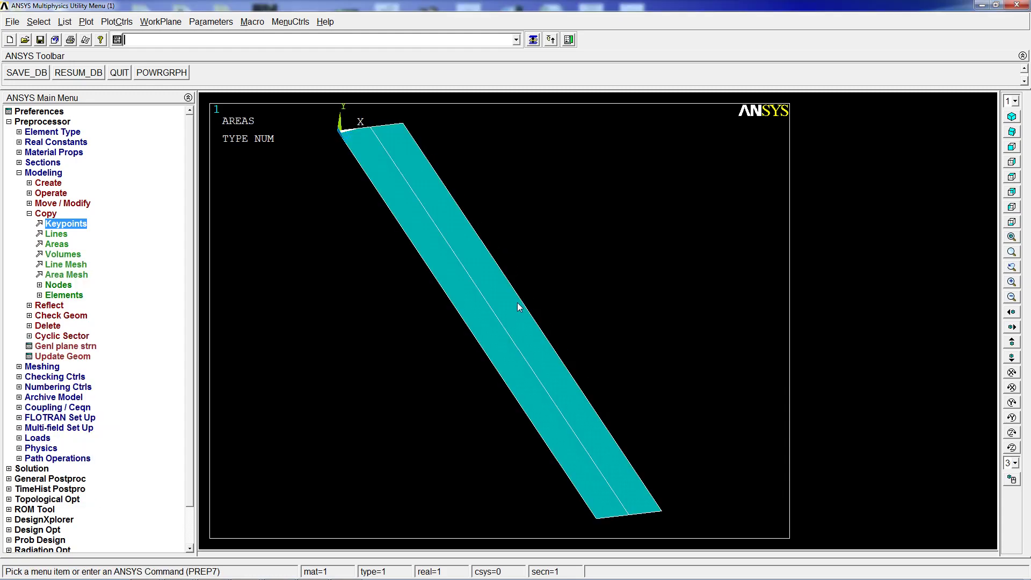
# Plot the geometry with GPL, then redraw it as lines only with LPLOT.
pyautogui.write('gpl')
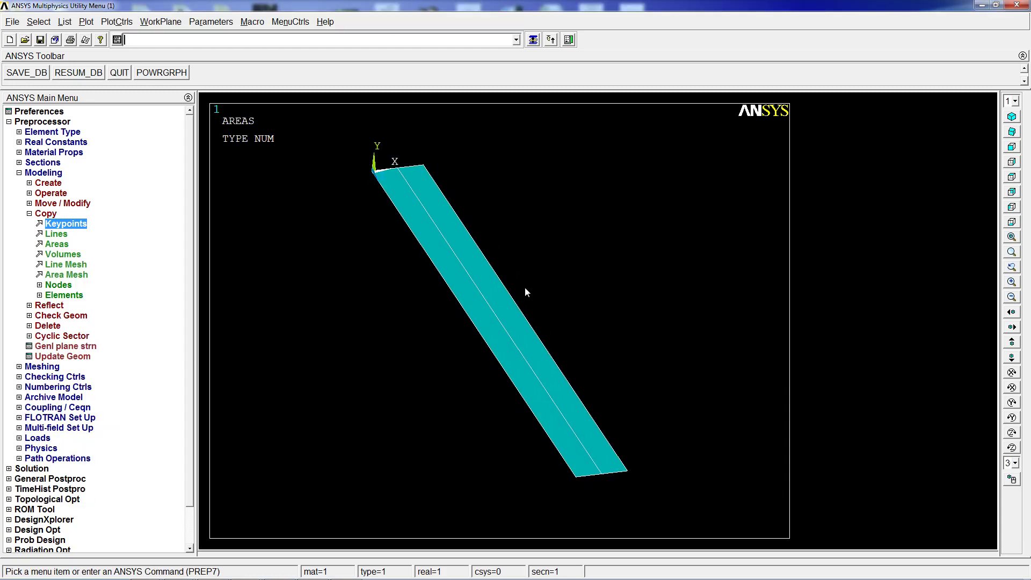
pyautogui.press('Return')
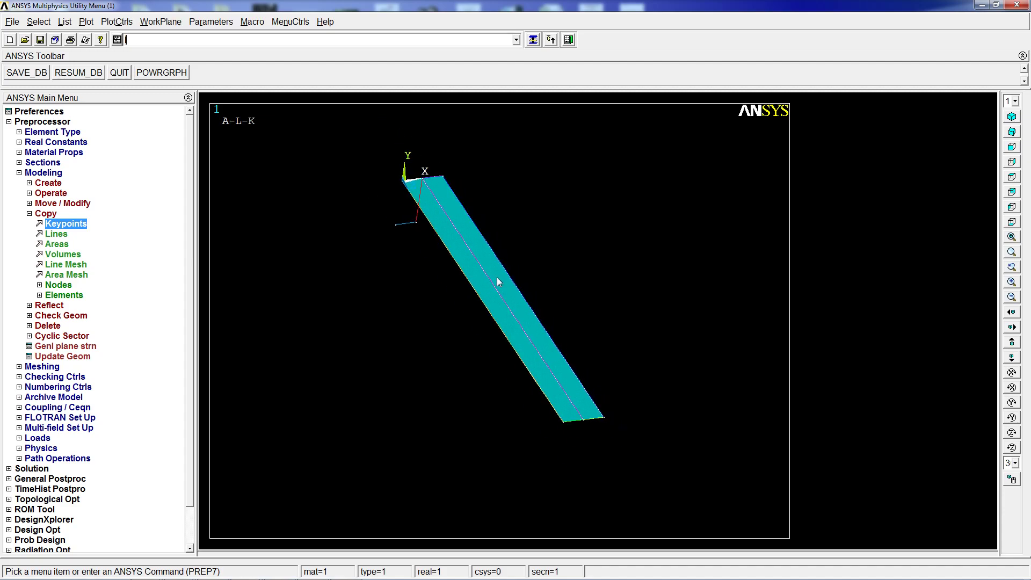
pyautogui.write('lplot')
pyautogui.press('Return')
# Sweep short line 3 along long line 8 with ADRAG to add the next beam face.
pyautogui.write('a')
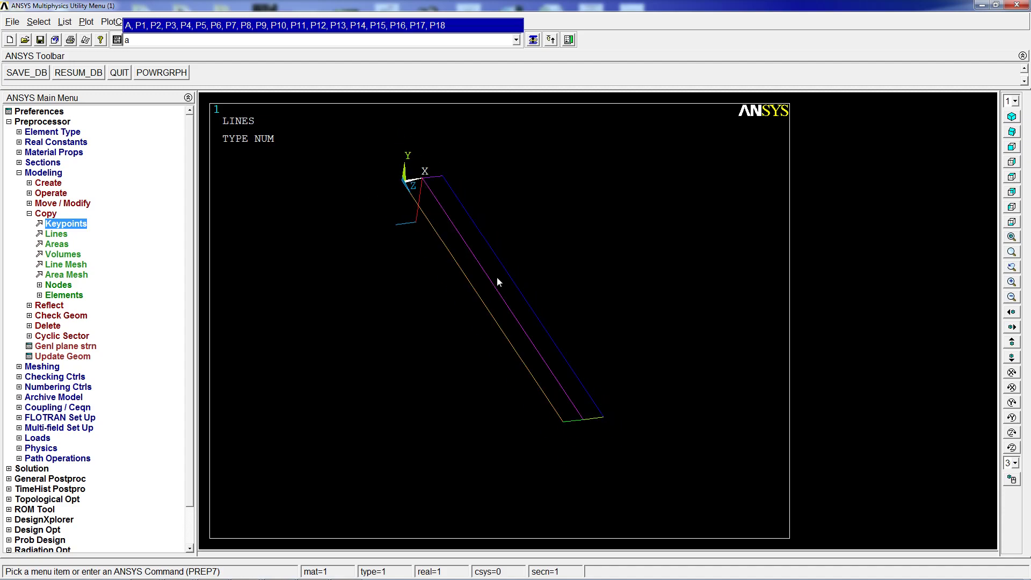
pyautogui.press('BackSpace')
pyautogui.write('adrag,p')
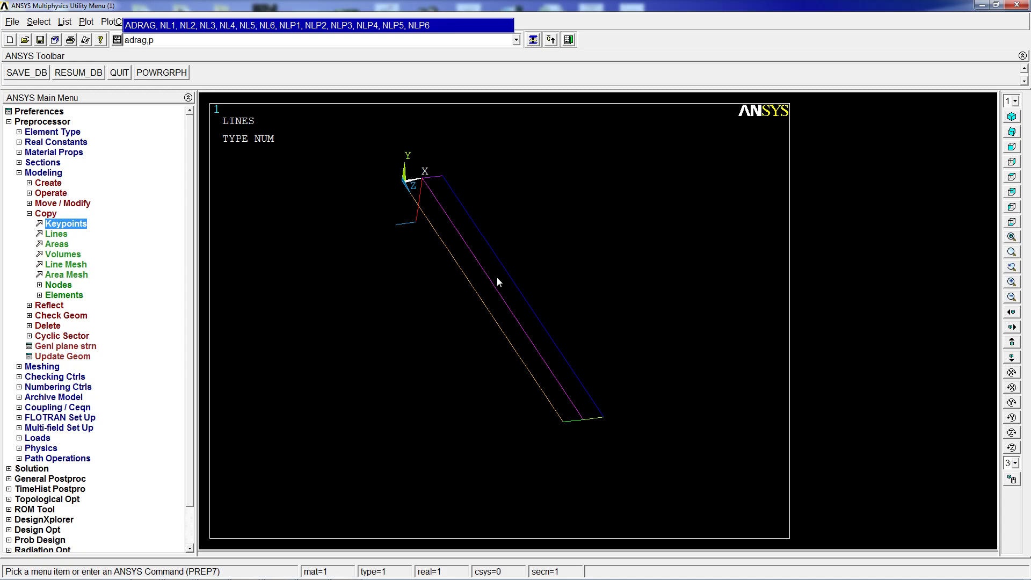
pyautogui.press('Return')
pyautogui.click(402, 213)
pyautogui.click(427, 200)
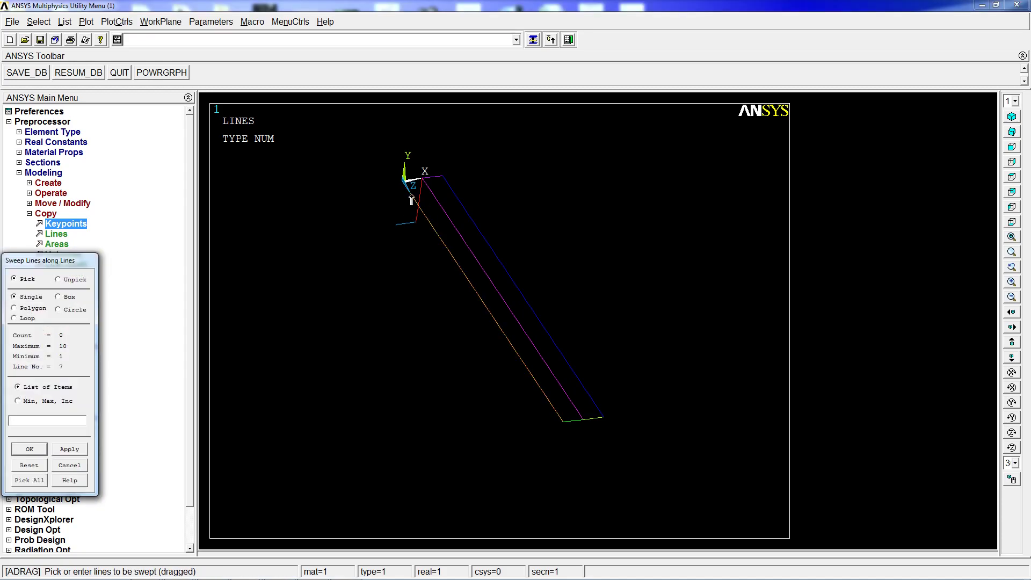
pyautogui.rightClick(410, 198)
pyautogui.click(419, 203)
pyautogui.click(39, 453)
pyautogui.click(456, 246)
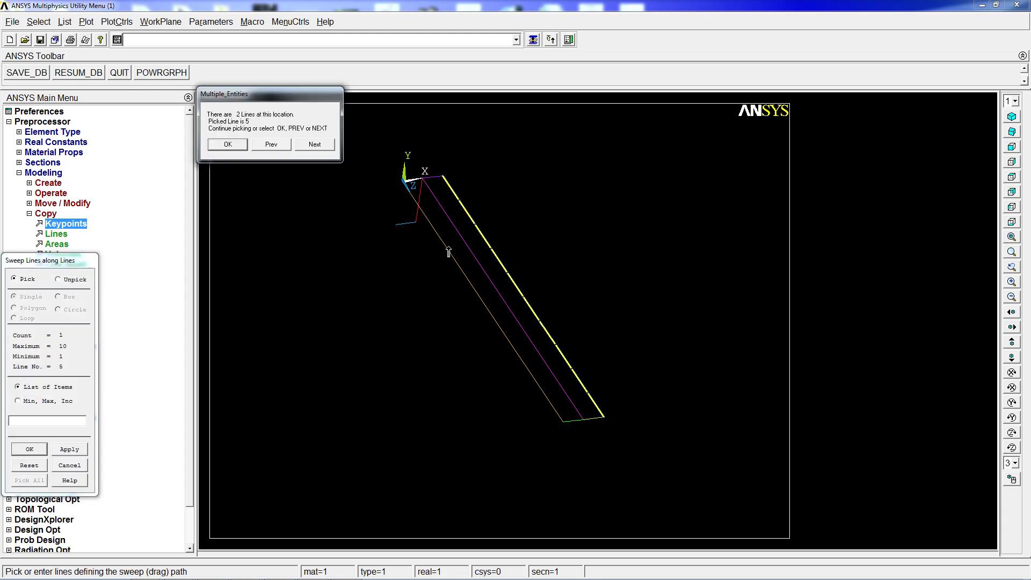
pyautogui.click(467, 277)
pyautogui.moveTo(467, 278); pyautogui.dragTo(449, 267)
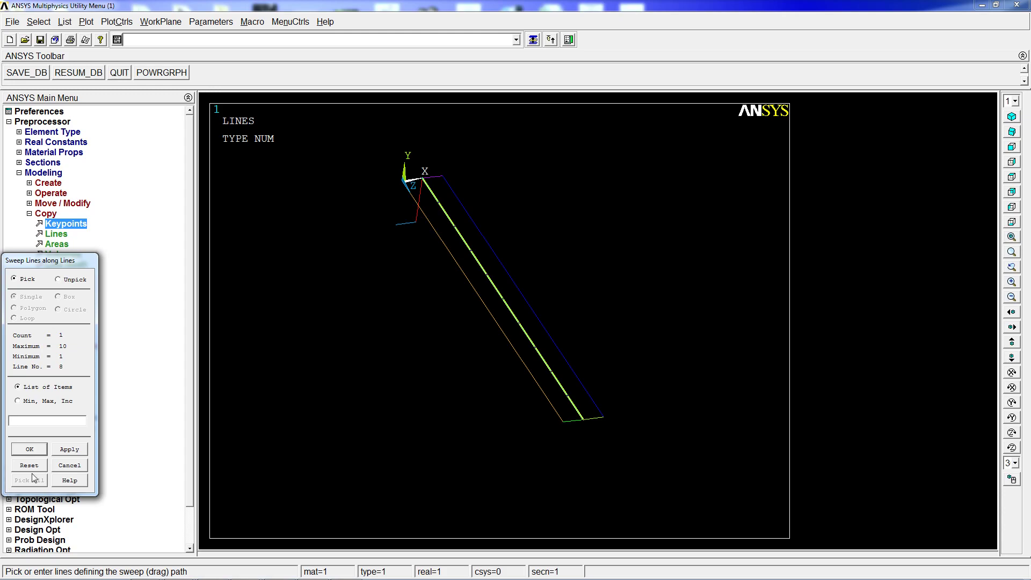
pyautogui.click(32, 450)
pyautogui.write('apl')
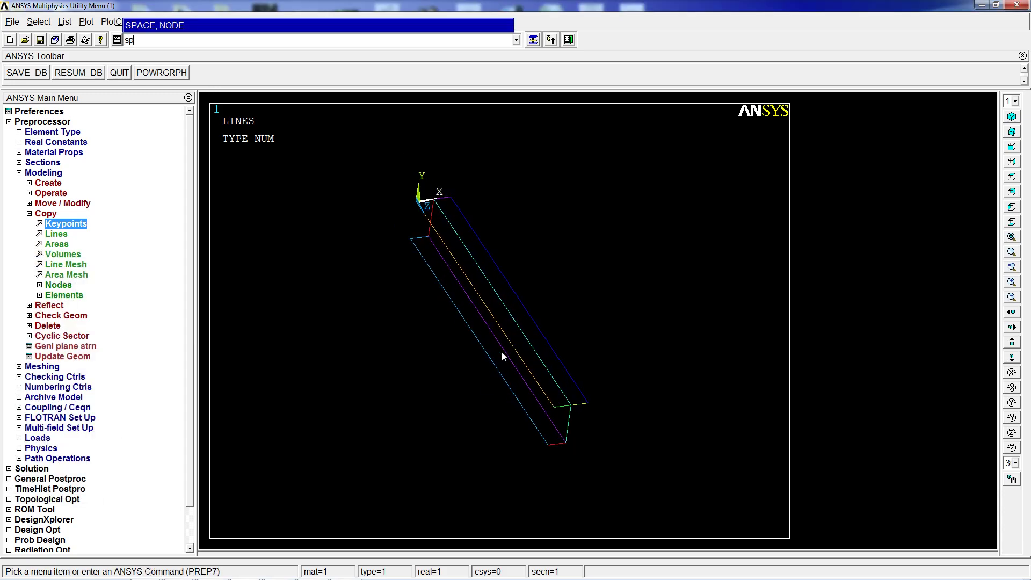
pyautogui.press('Return')
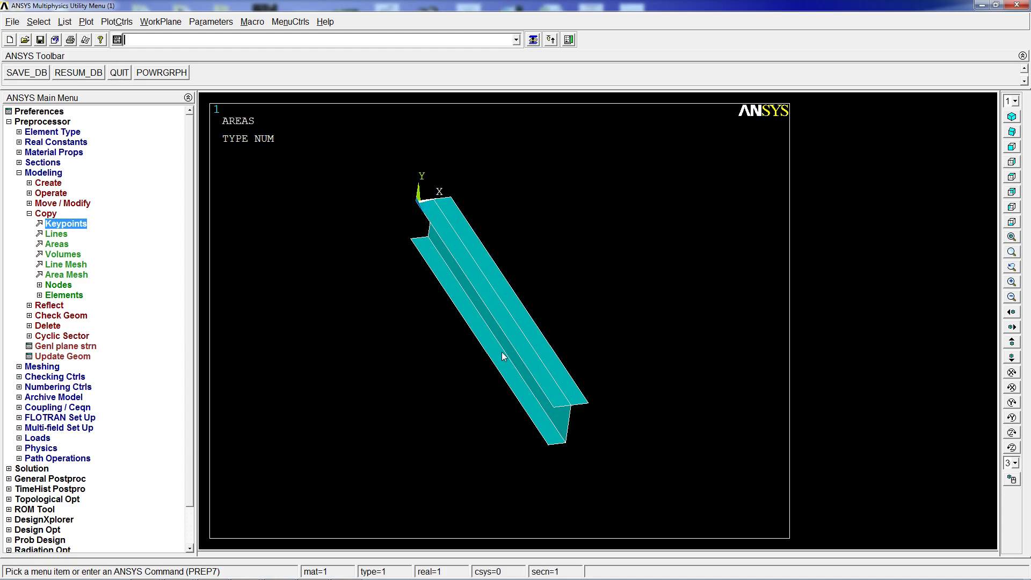
pyautogui.write('lplo')
pyautogui.press('Return')
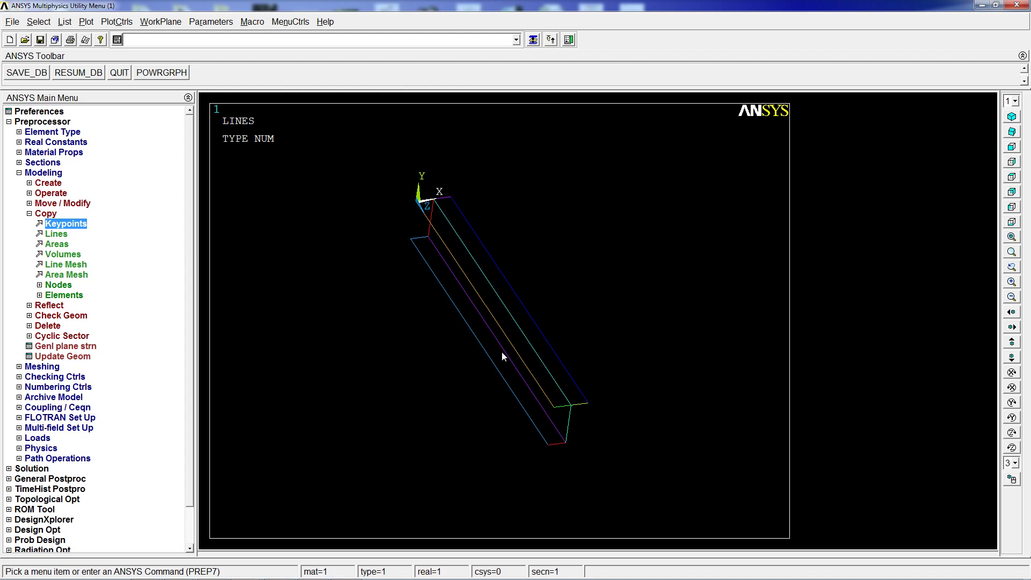
pyautogui.write('llis,p')
pyautogui.press('Return')
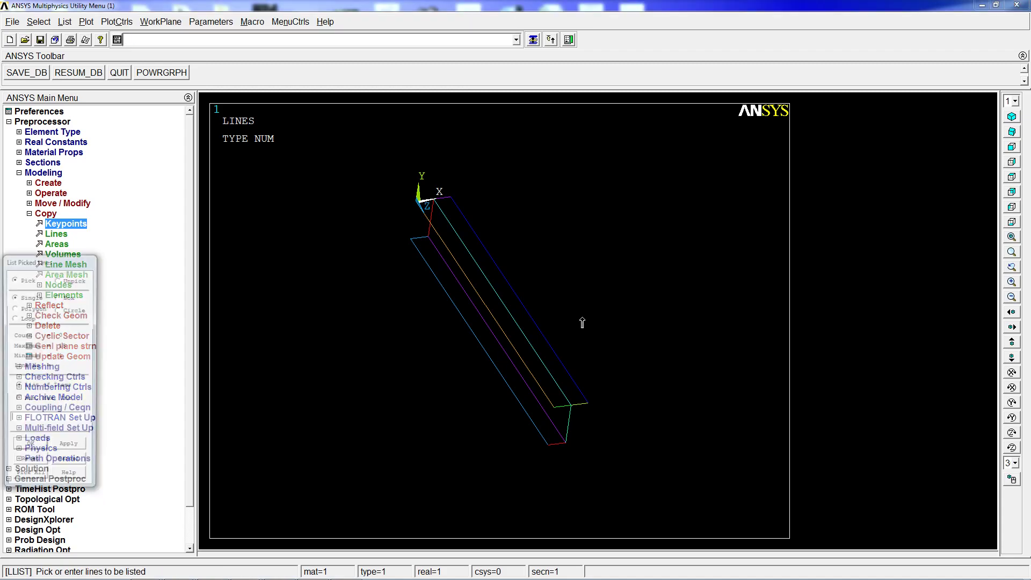
pyautogui.click(598, 273)
pyautogui.click(488, 289)
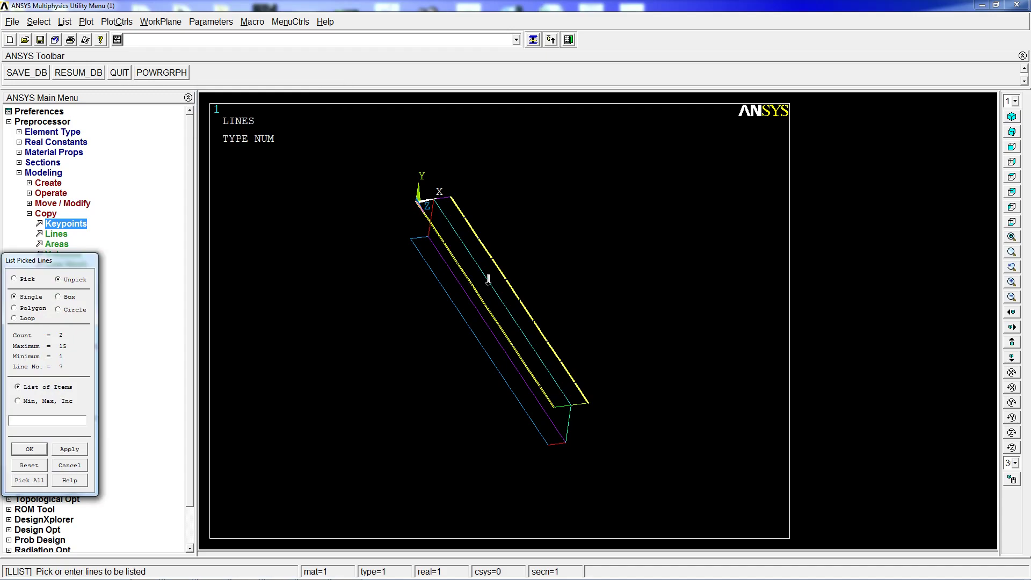
pyautogui.click(488, 288)
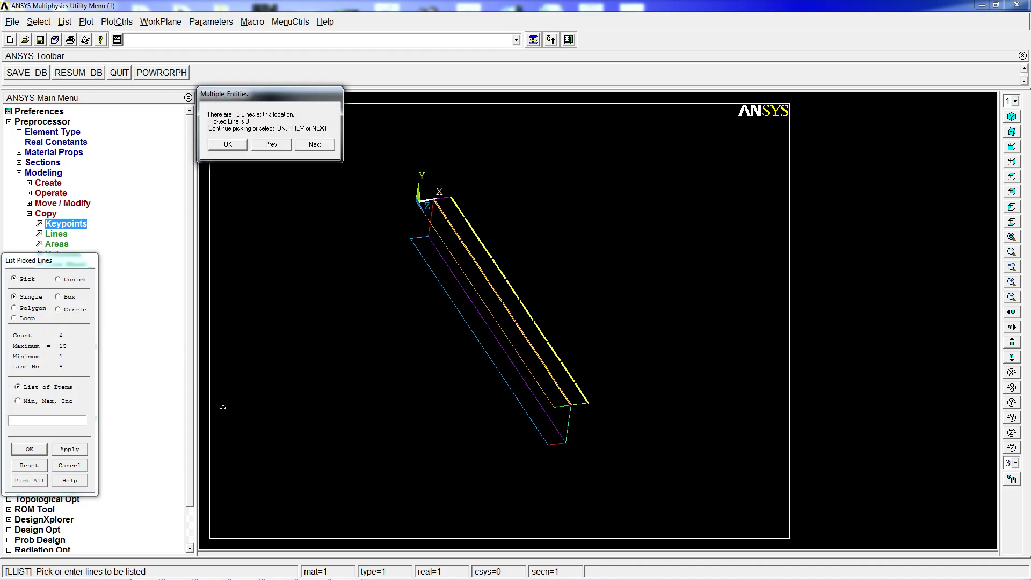
pyautogui.click(77, 465)
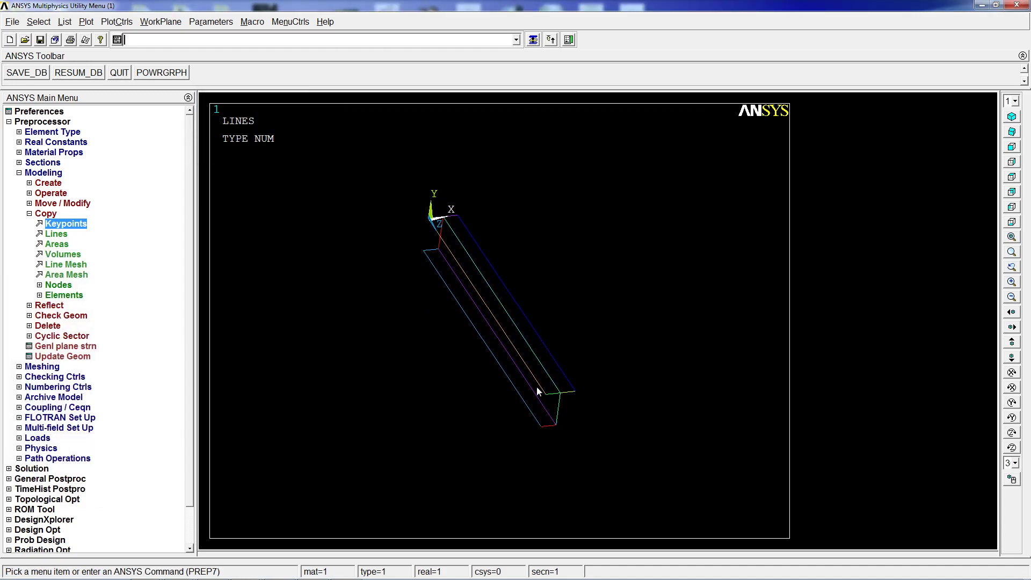
pyautogui.scroll(1, 538, 384)
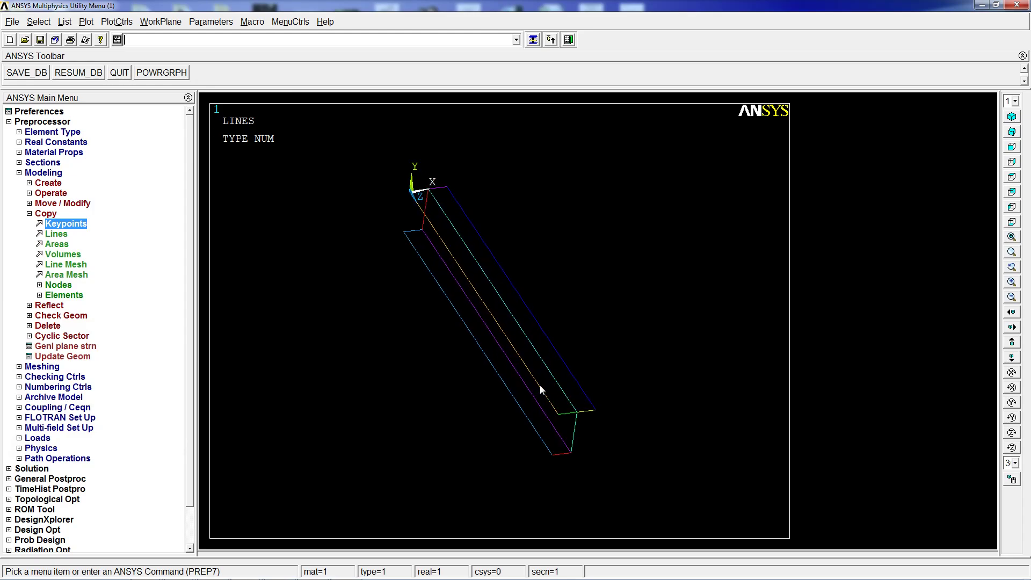
# Merge coincident keypoints with NUMMRG,KP.
pyautogui.write('nummrgm')
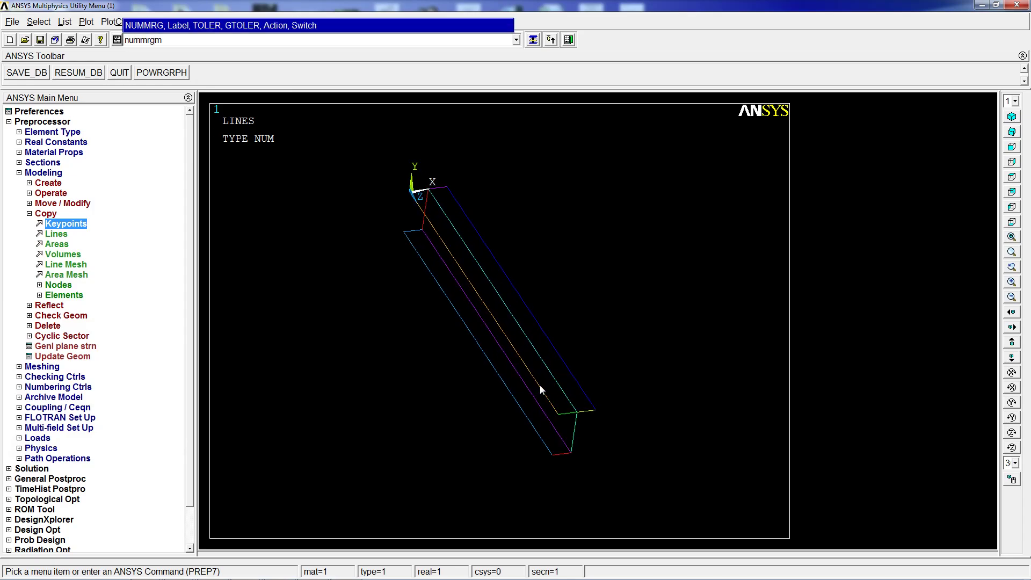
pyautogui.press('BackSpace')
pyautogui.write(',kp')
pyautogui.press('Return')
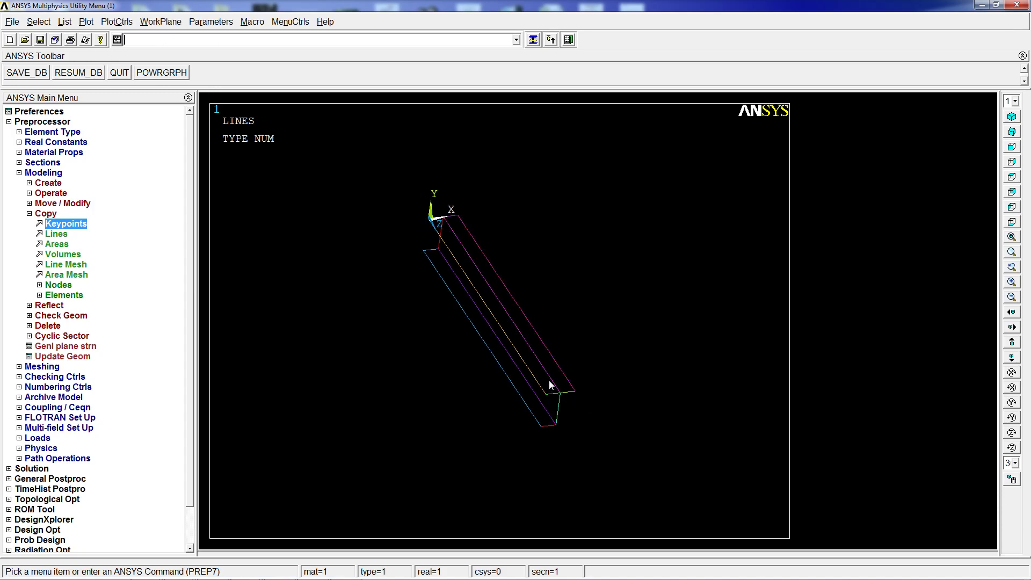
# Pick two beam lines with LLIST,P to check them, then cancel the listing.
pyautogui.write('llist,p')
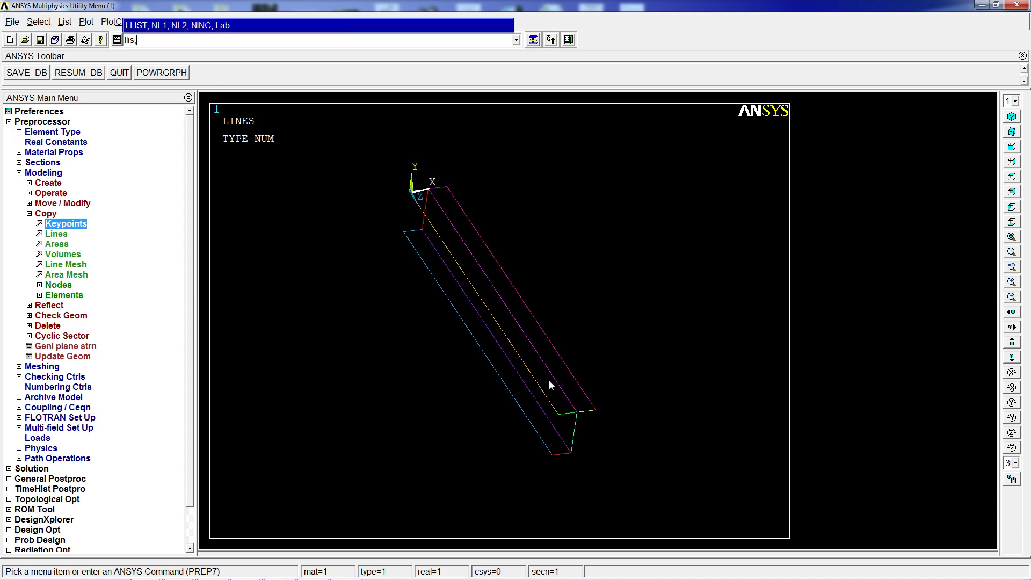
pyautogui.press('Return')
pyautogui.click(549, 380)
pyautogui.click(500, 319)
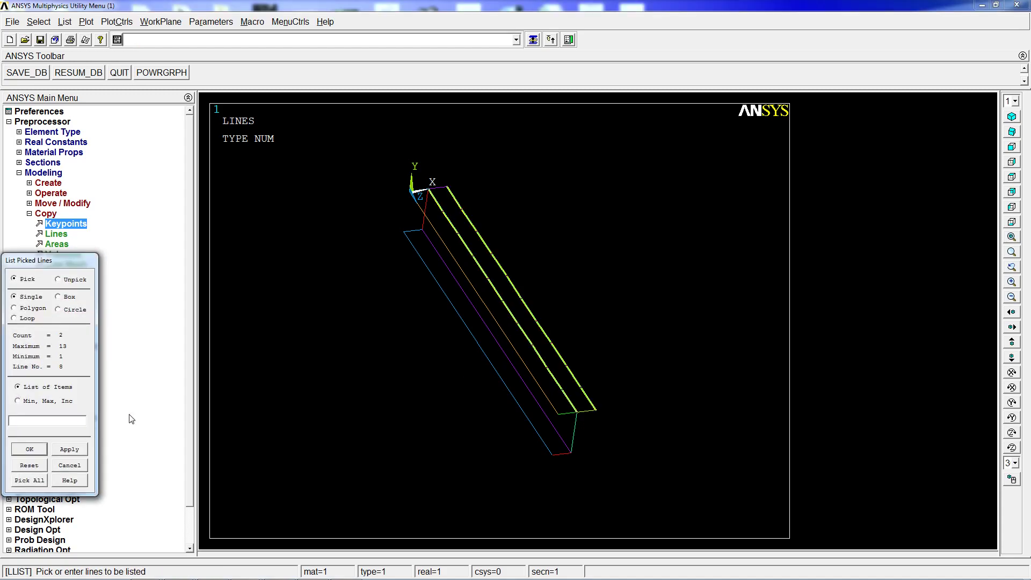
pyautogui.click(69, 465)
pyautogui.scroll(2, 580, 324)
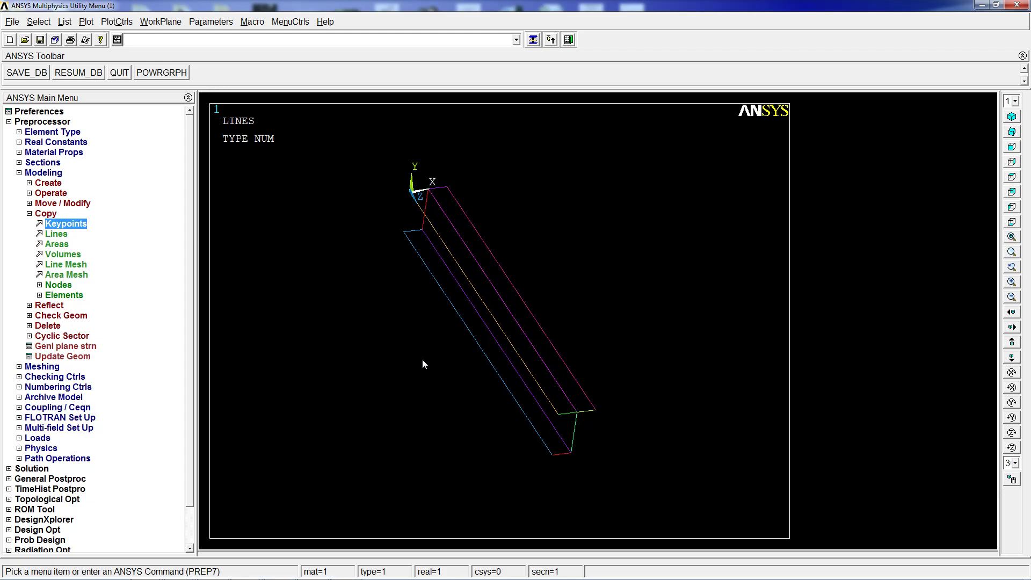
# Add SHELL181 (Shell, 3D 4-node) as element type 1 and close the Element Types list.
pyautogui.click(52, 132)
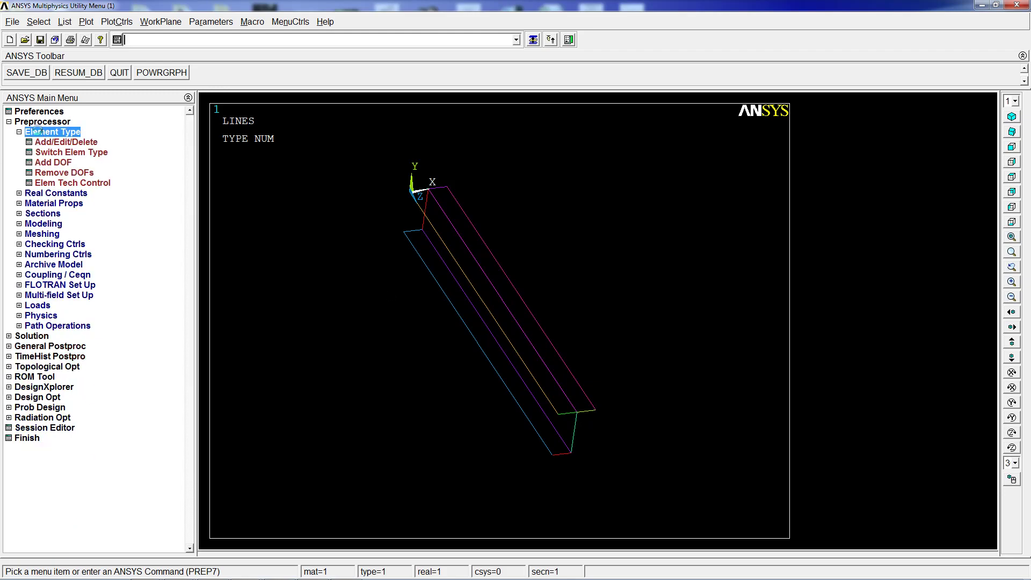
pyautogui.click(66, 141)
pyautogui.click(97, 276)
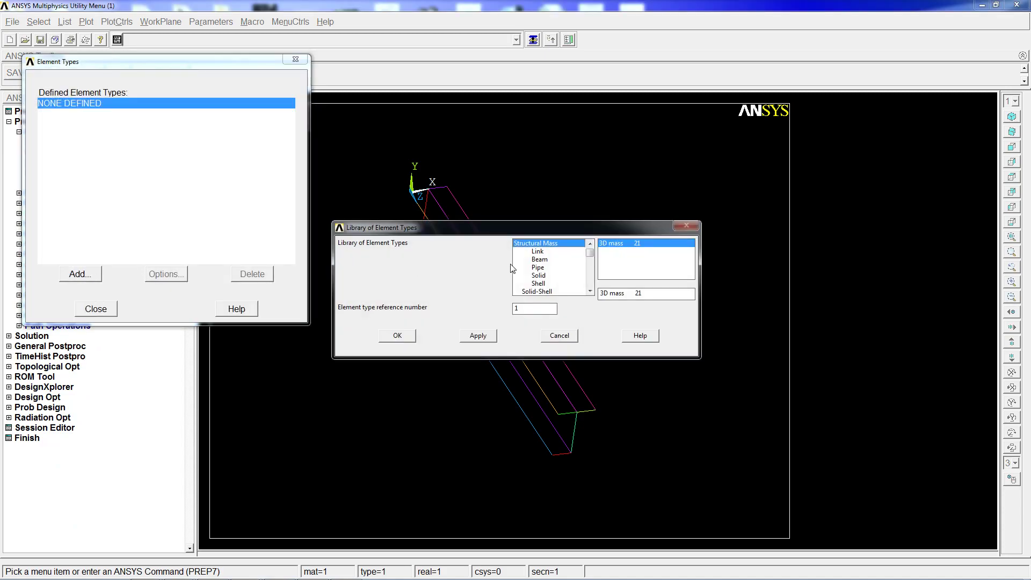
pyautogui.click(539, 283)
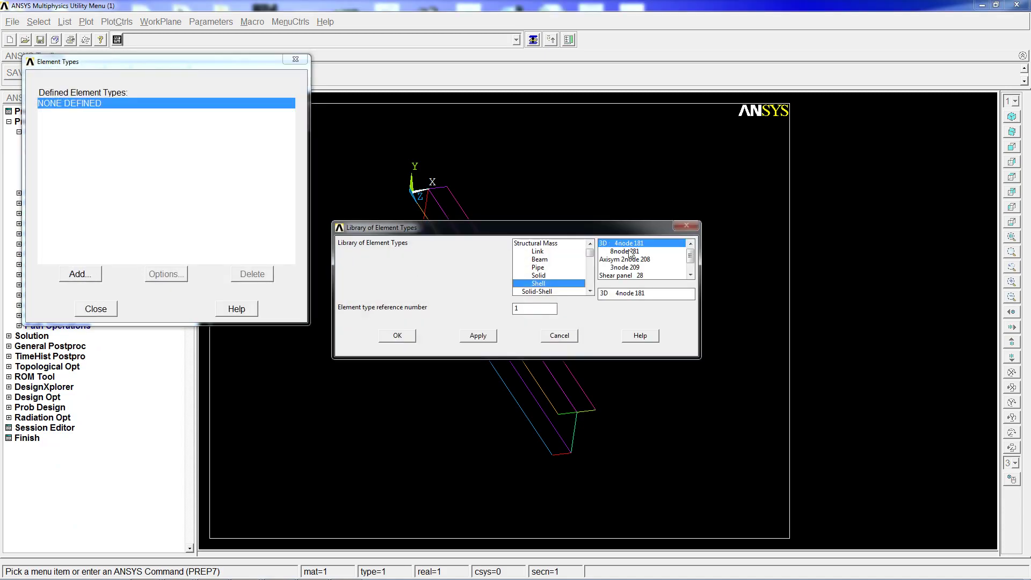
pyautogui.click(398, 335)
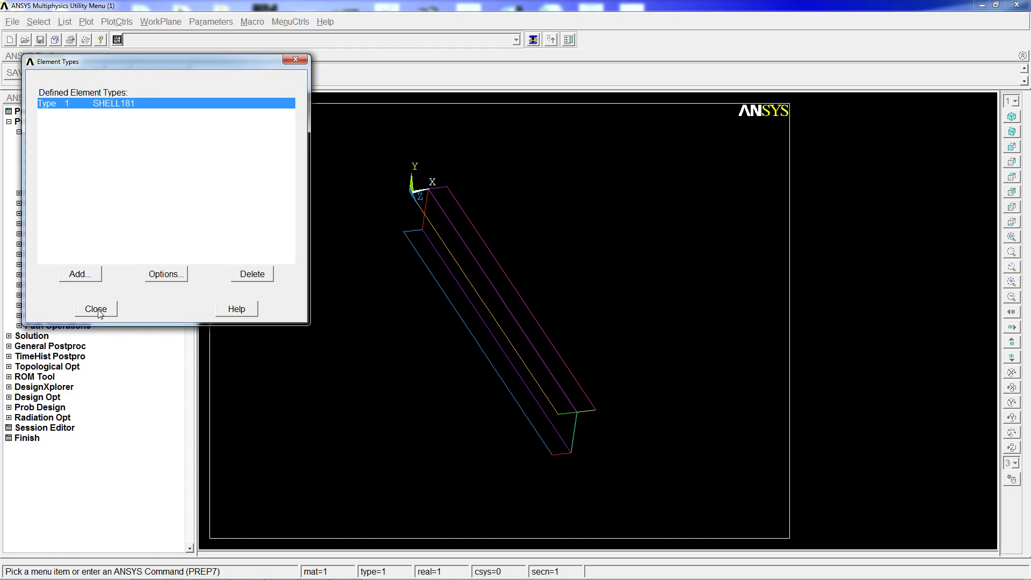
pyautogui.click(98, 311)
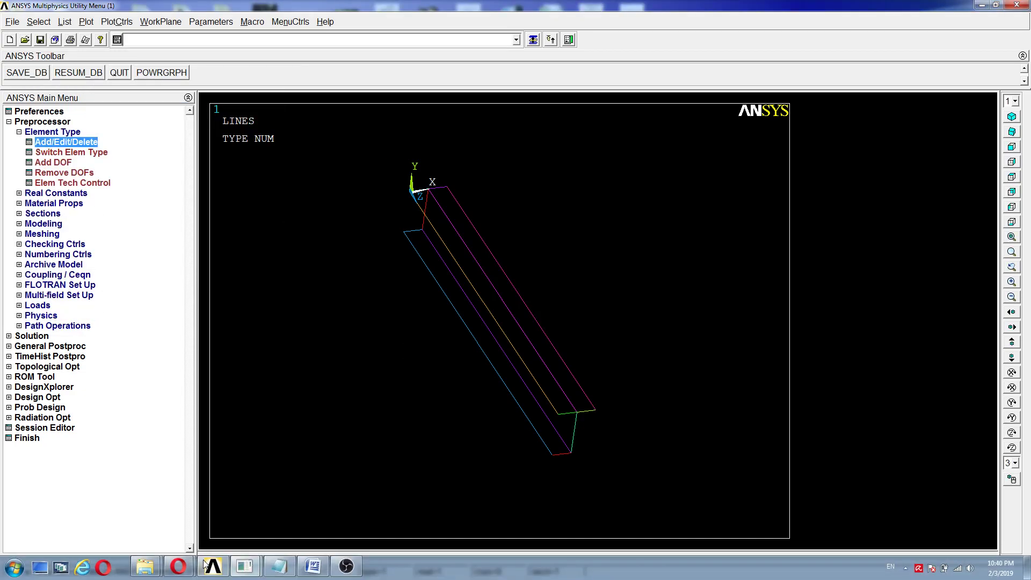
# In Opera, review the consistent-units table's first row: kg, Pa, J, density 7.83e+03 and Young's modulus.
pyautogui.moveTo(184, 565)
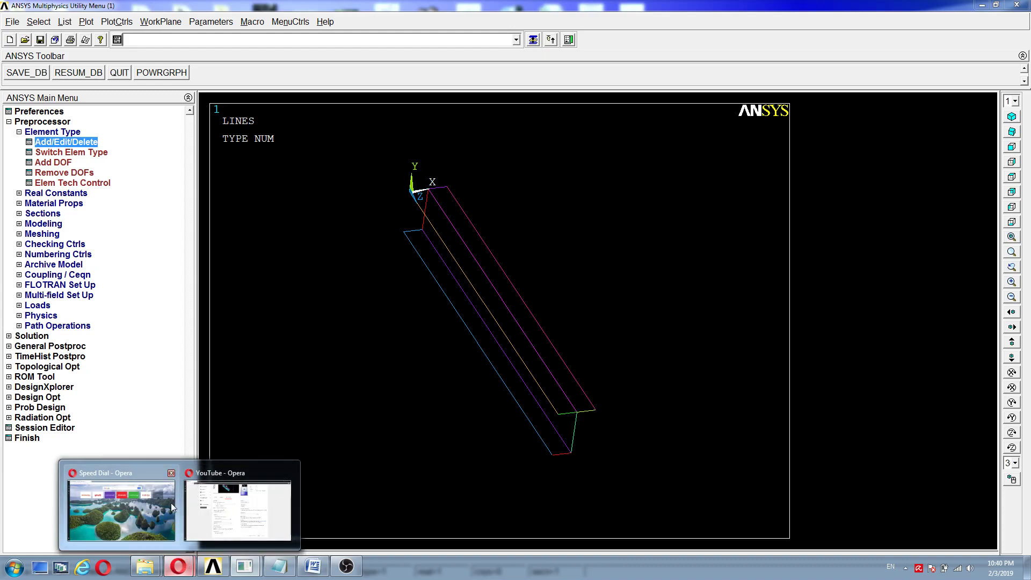
pyautogui.click(121, 510)
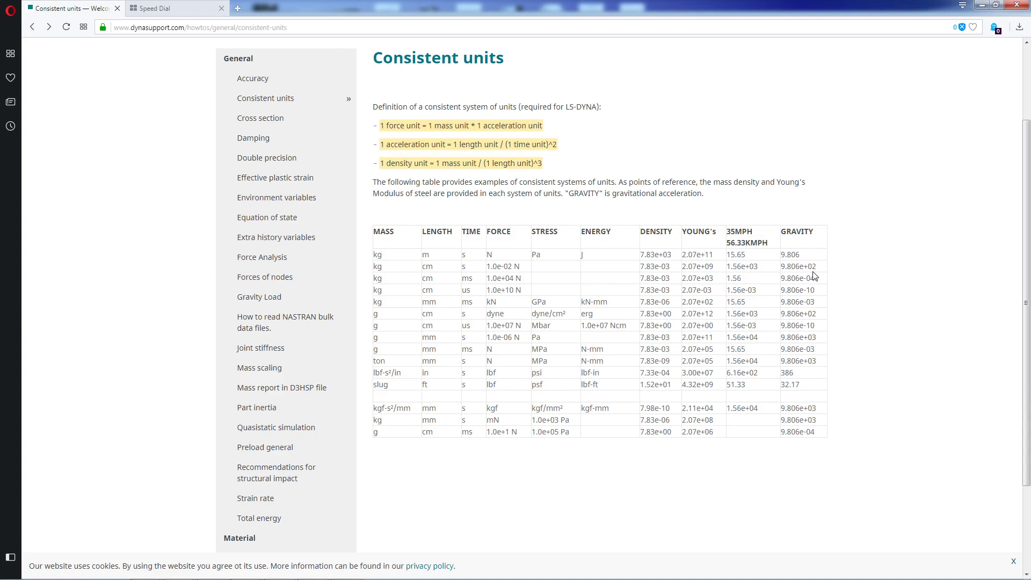
pyautogui.scroll(2, 516, 168)
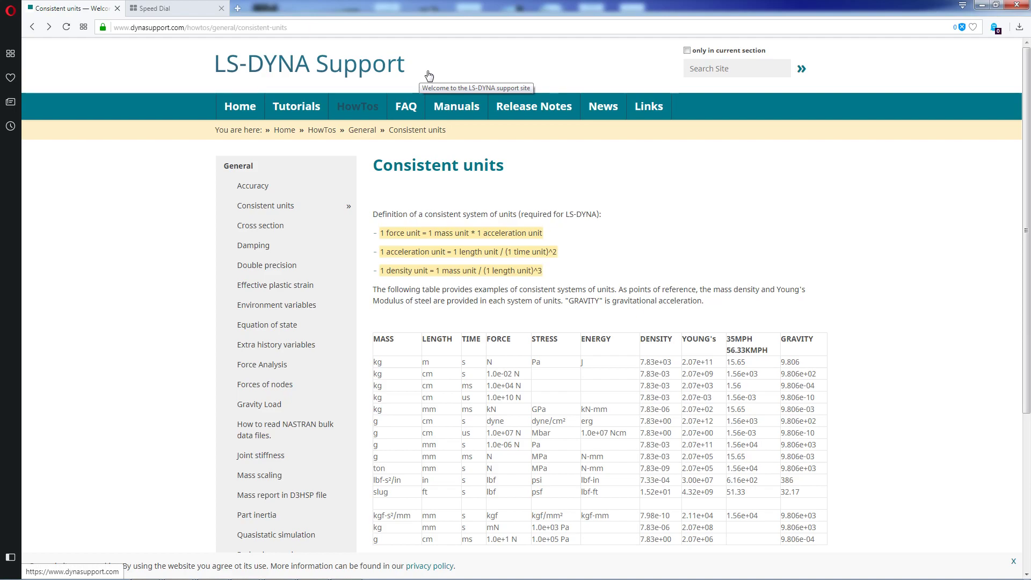
pyautogui.scroll(-1, 566, 244)
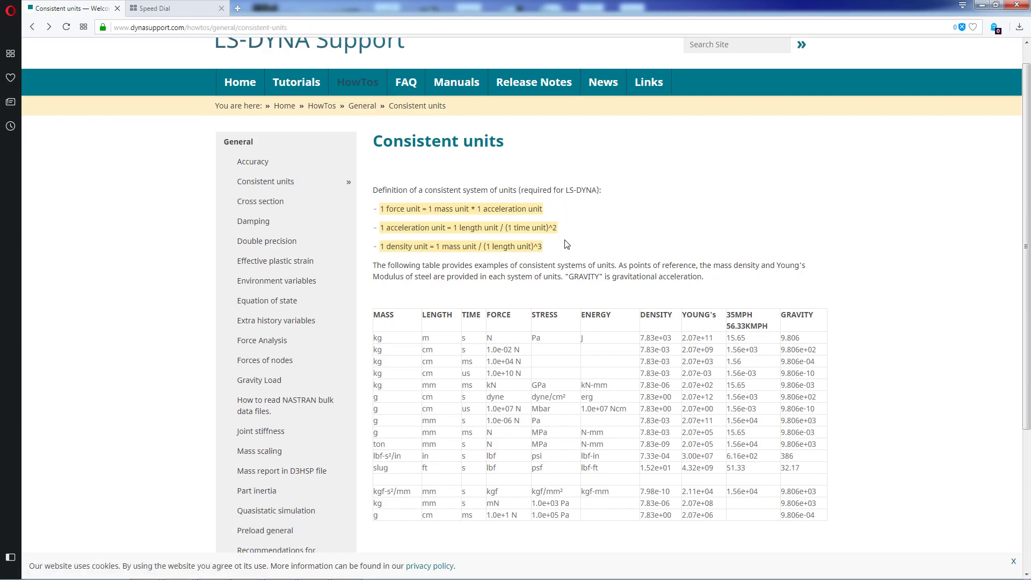
pyautogui.scroll(-1, 565, 245)
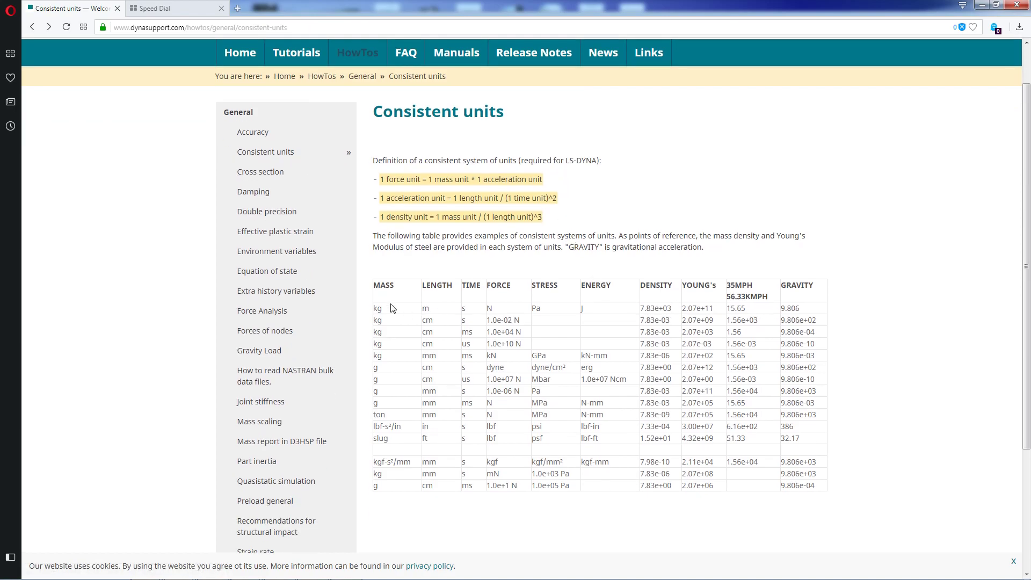
pyautogui.moveTo(374, 314); pyautogui.dragTo(480, 310)
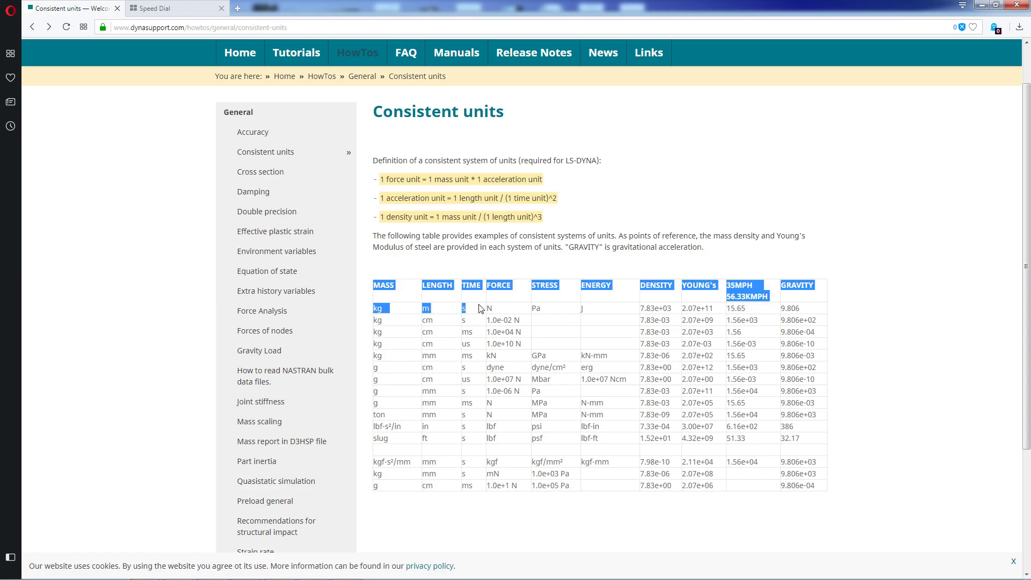
pyautogui.click(524, 310)
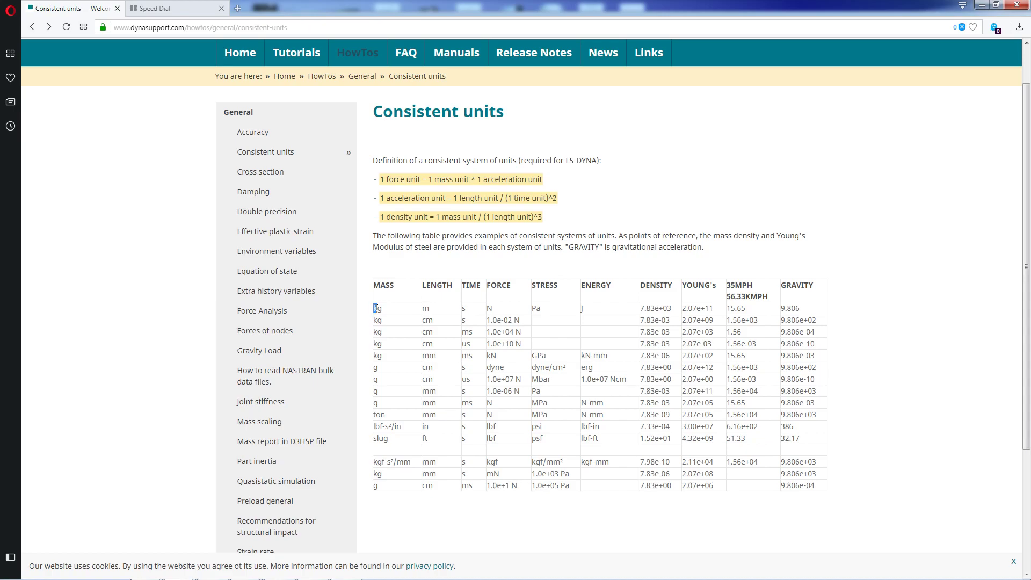
pyautogui.doubleClick(378, 309)
pyautogui.click(399, 310)
pyautogui.doubleClick(535, 309)
pyautogui.doubleClick(596, 311)
pyautogui.doubleClick(670, 309)
pyautogui.click(654, 313)
pyautogui.moveTo(645, 310); pyautogui.dragTo(682, 312)
pyautogui.click(697, 310)
pyautogui.click(715, 310)
# Check the ton–mm–s row values: density 7.83e-09 and Young's modulus 2.07e+05.
pyautogui.moveTo(375, 415); pyautogui.dragTo(815, 411)
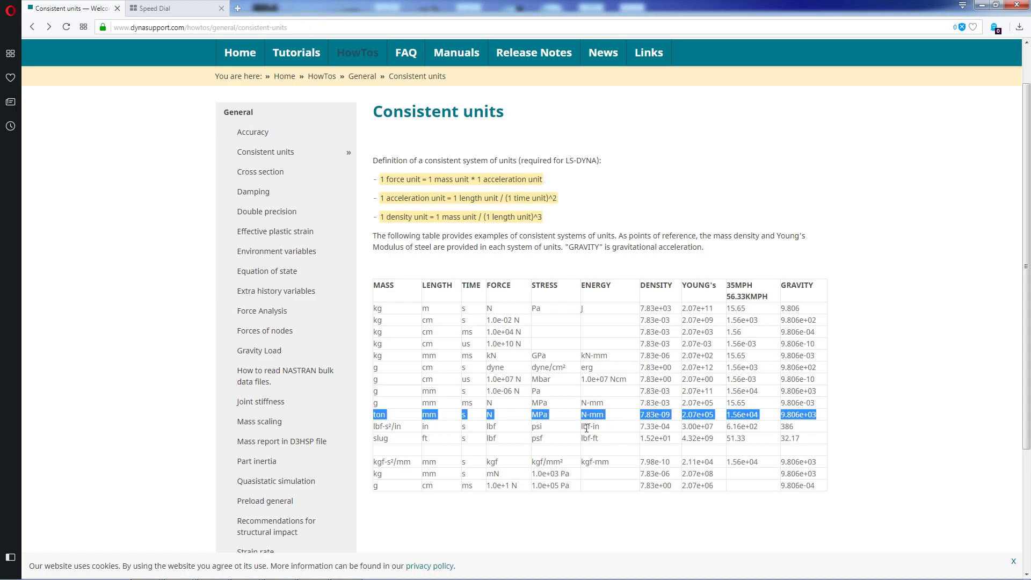
pyautogui.click(601, 417)
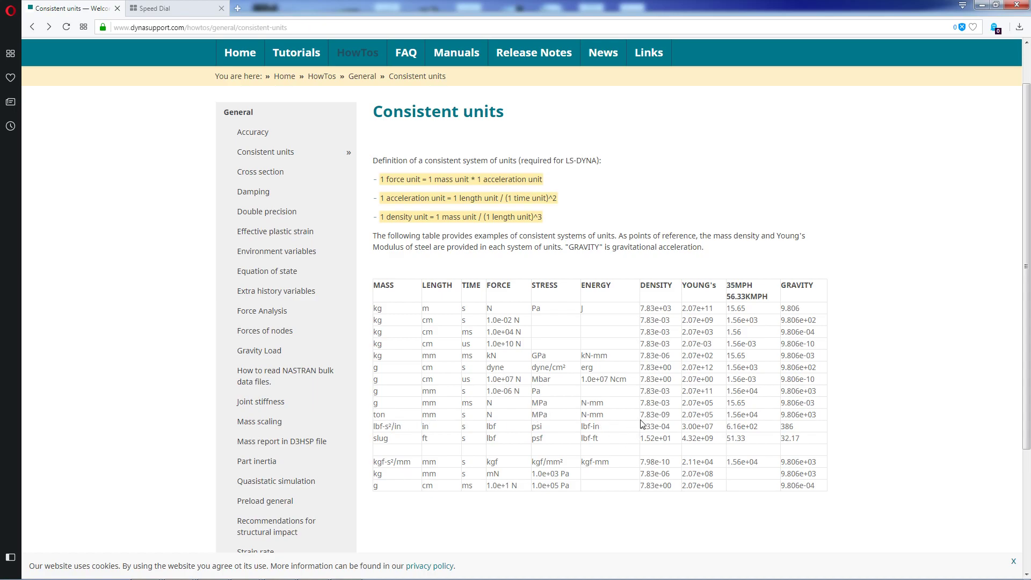
pyautogui.moveTo(640, 415); pyautogui.dragTo(674, 418)
pyautogui.moveTo(437, 415); pyautogui.dragTo(422, 415)
pyautogui.moveTo(714, 414); pyautogui.dragTo(682, 415)
pyautogui.moveTo(723, 414); pyautogui.dragTo(684, 418)
pyautogui.click(714, 416)
pyautogui.moveTo(713, 416); pyautogui.dragTo(680, 417)
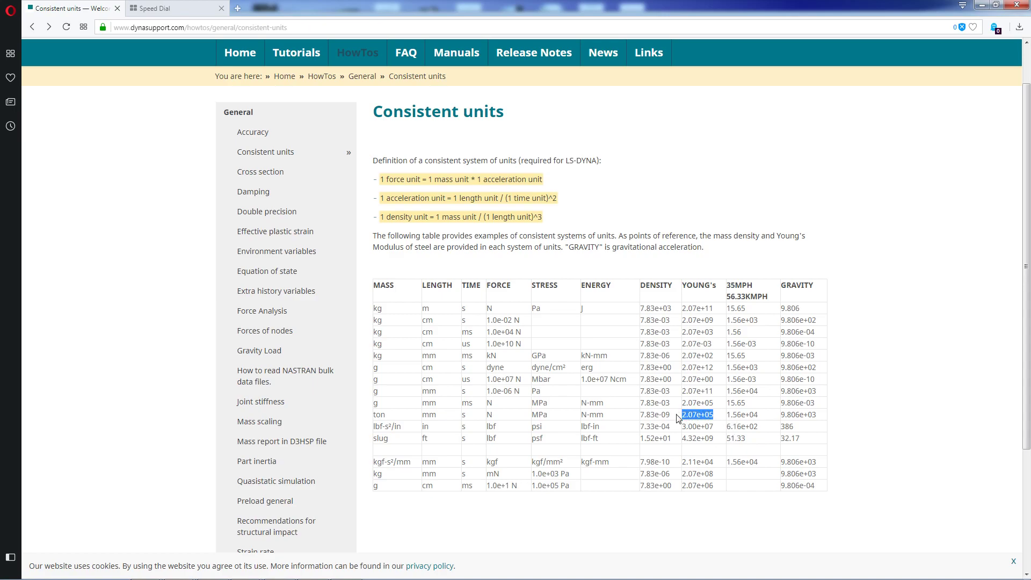
pyautogui.doubleClick(426, 416)
# Return to ANSYS, close the element types list and expand Material Props.
pyautogui.moveTo(279, 570)
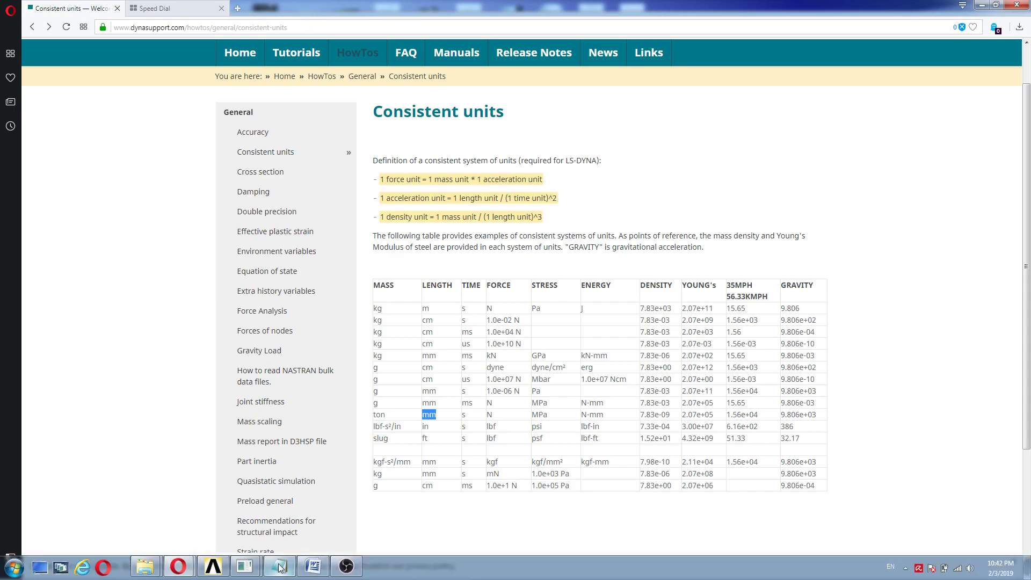
pyautogui.click(304, 496)
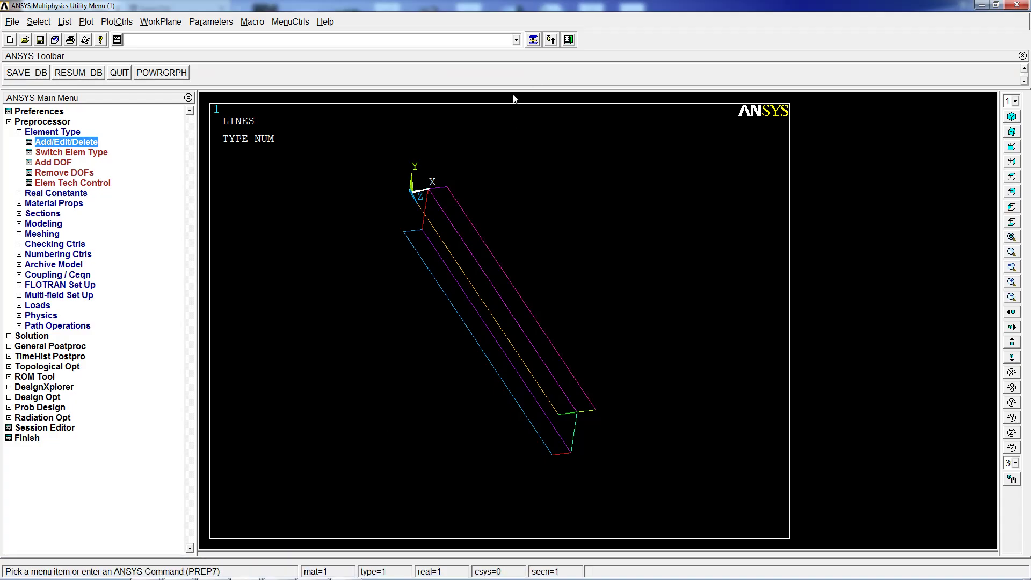
pyautogui.click(75, 144)
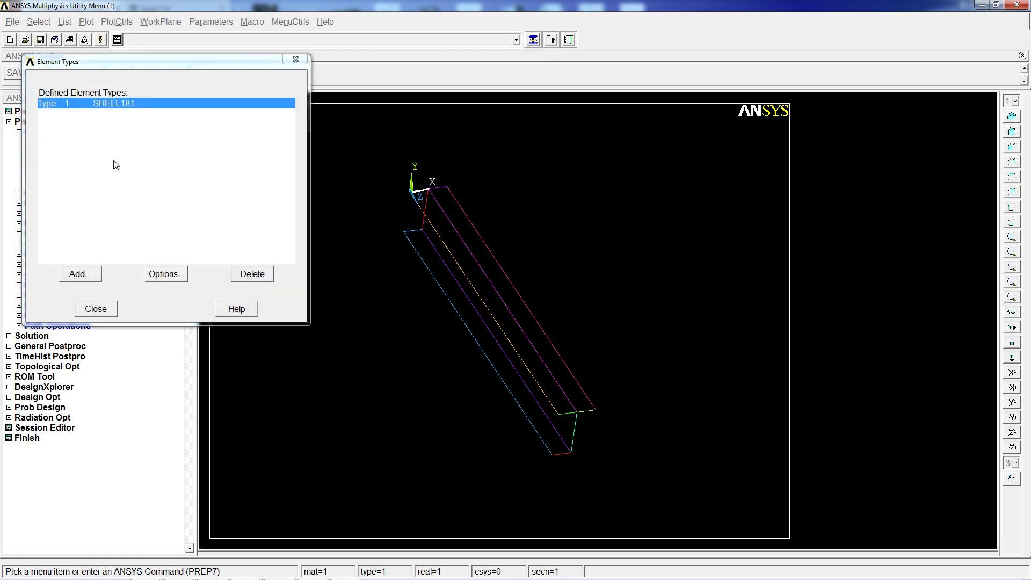
pyautogui.click(93, 305)
pyautogui.click(53, 202)
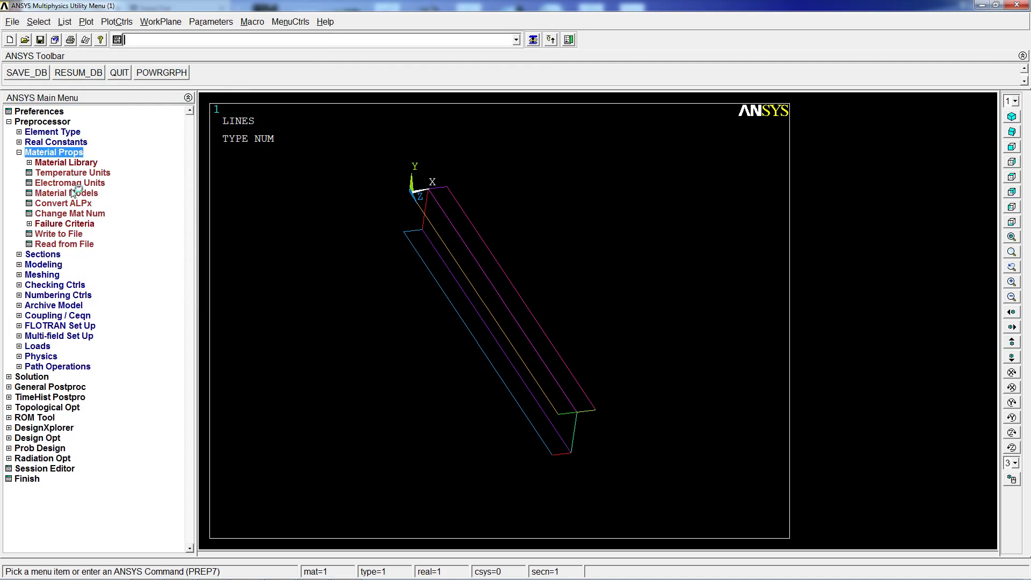
# Give material 1 linear isotropic elasticity with EX 210000 and PRXY 0.3.
pyautogui.click(75, 194)
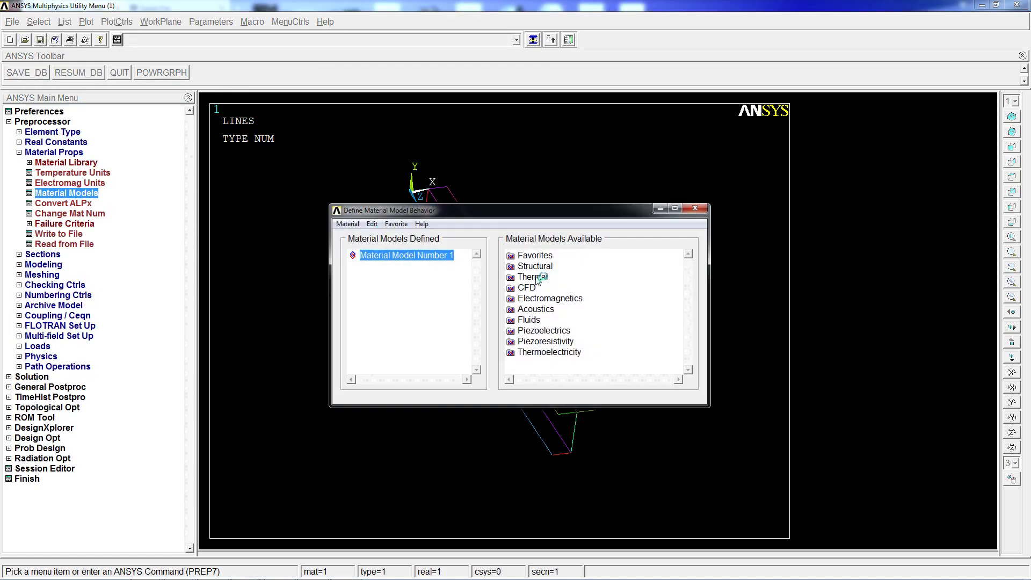
pyautogui.doubleClick(539, 267)
pyautogui.doubleClick(544, 277)
pyautogui.doubleClick(559, 287)
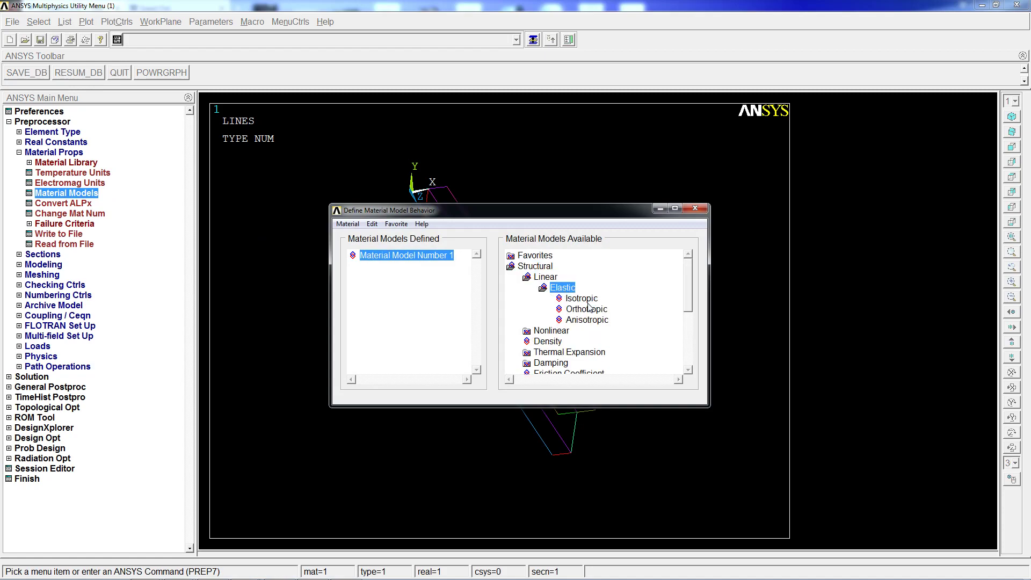
pyautogui.doubleClick(585, 299)
pyautogui.write('210000')
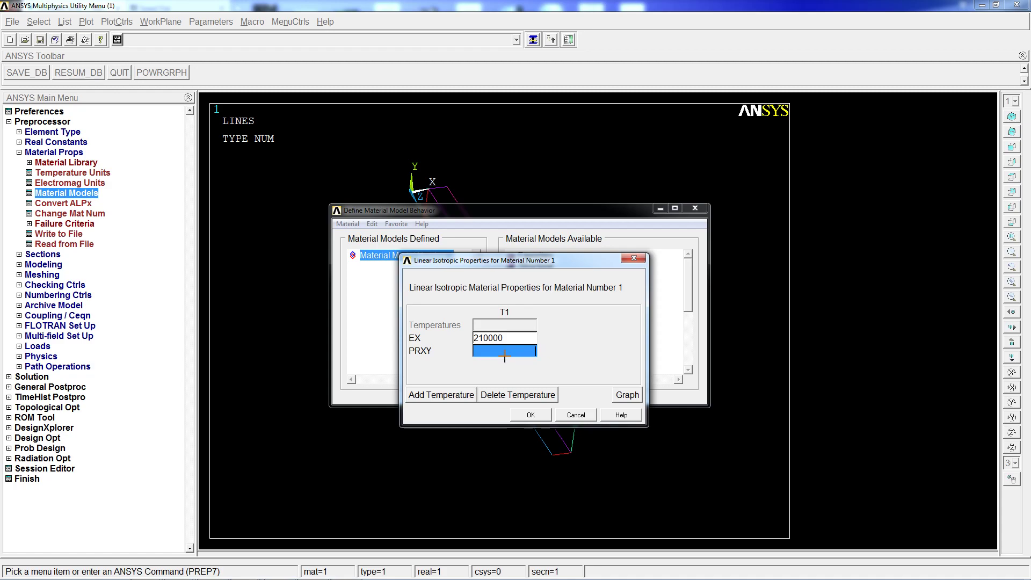
pyautogui.write('0.3')
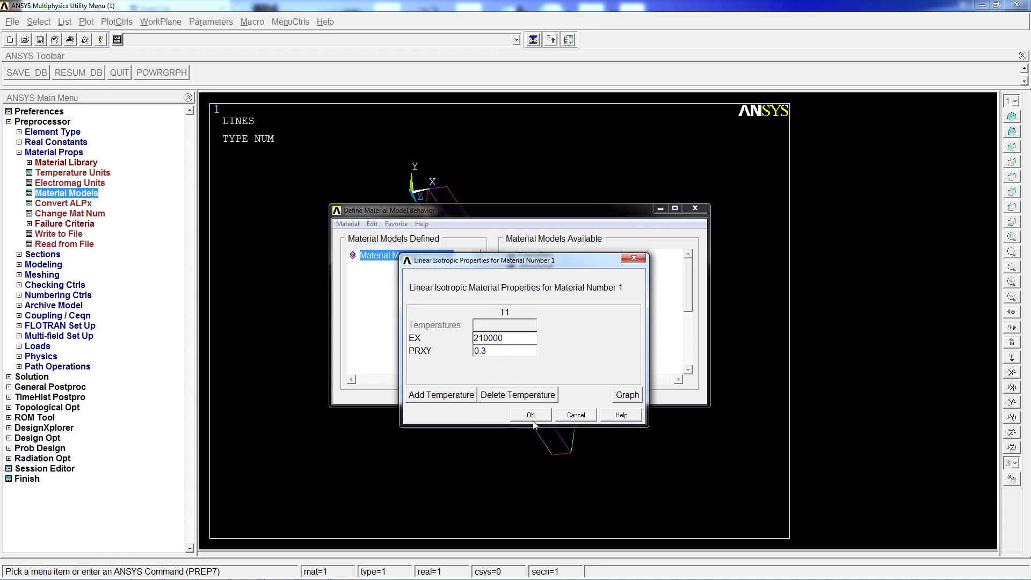
pyautogui.click(532, 415)
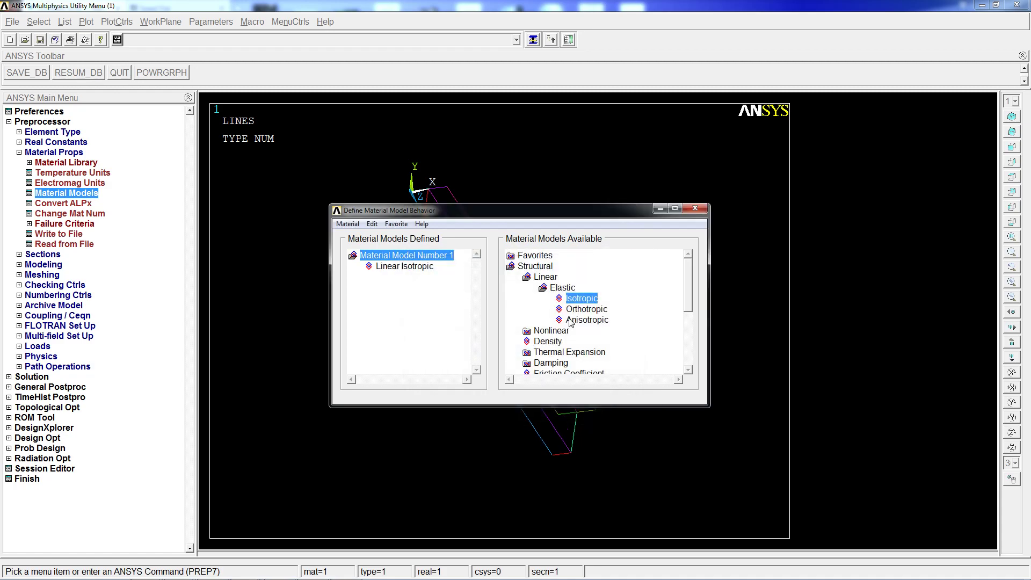
# Add density DENS 7.83e-9 to material 1.
pyautogui.click(548, 341)
pyautogui.doubleClick(555, 342)
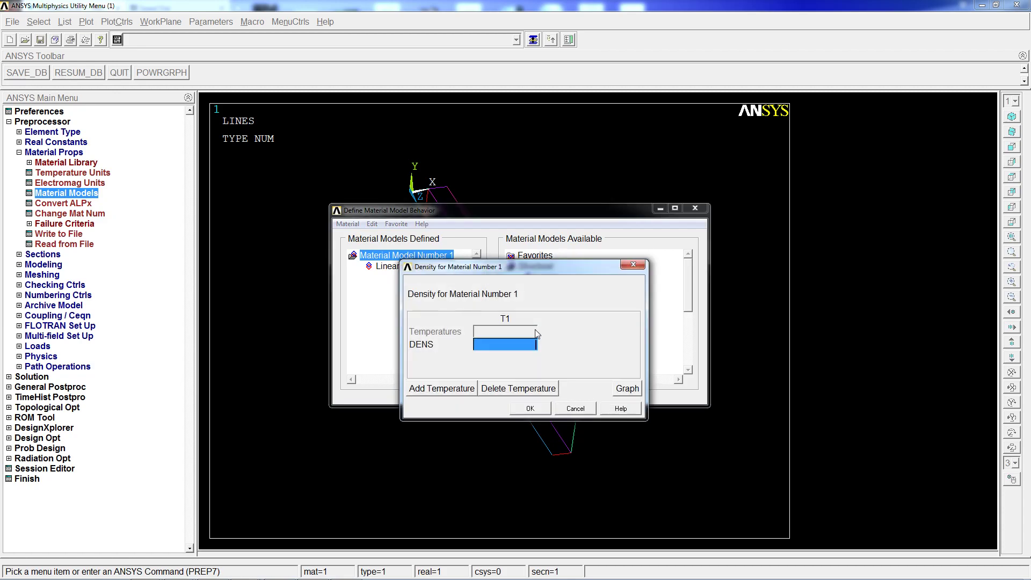
pyautogui.write('7.83')
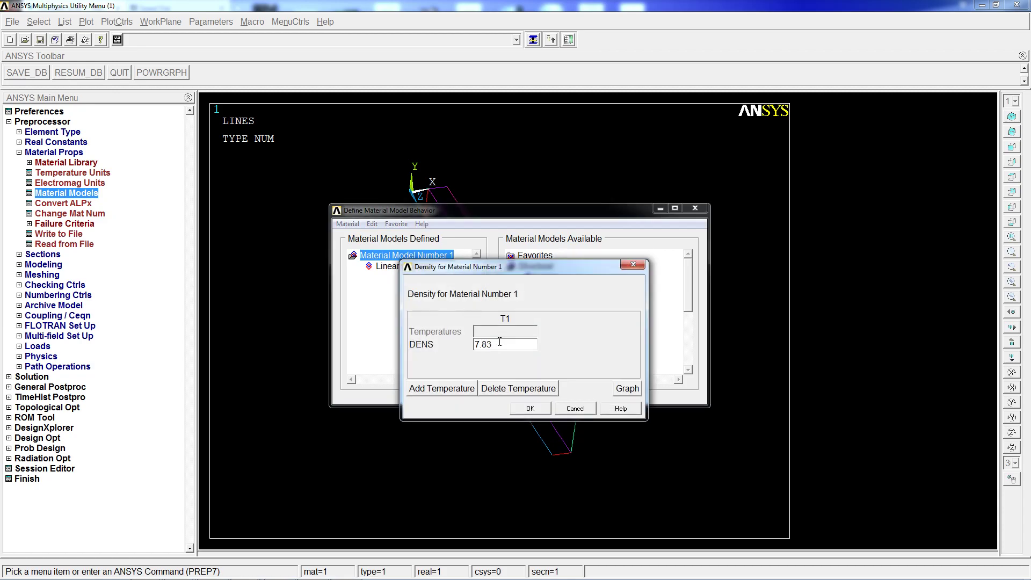
pyautogui.write('e-9')
pyautogui.tripleClick(500, 341)
pyautogui.click(530, 408)
pyautogui.moveTo(229, 569)
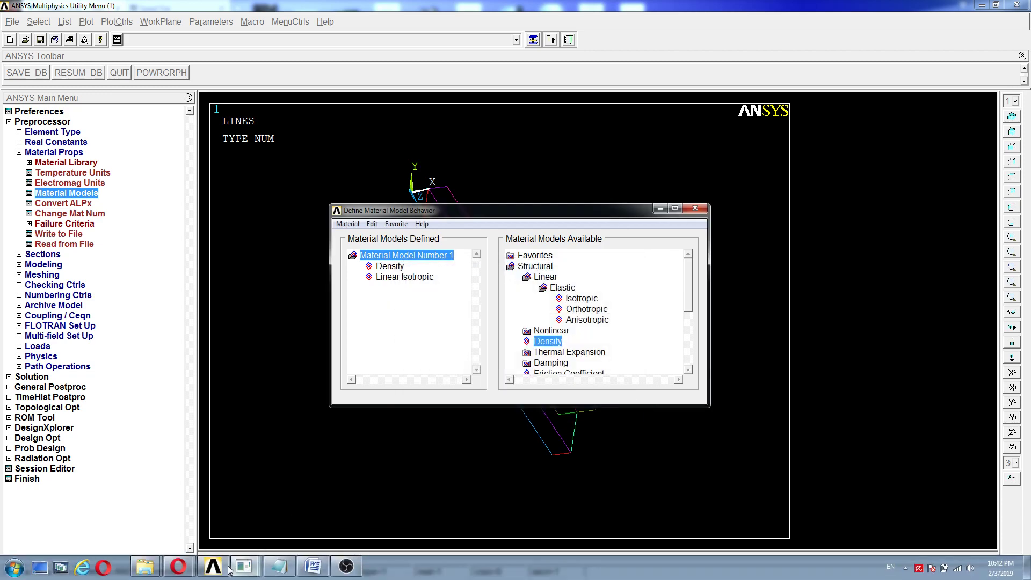
pyautogui.click(226, 510)
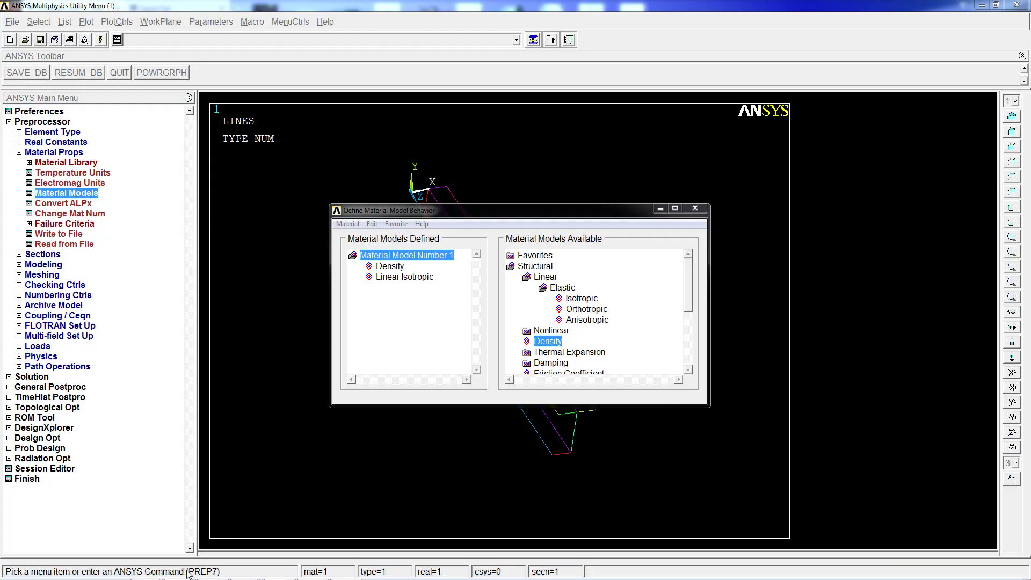
# Recheck the ton–mm–s row on the Consistent units page, then return to the ANSYS main window.
pyautogui.moveTo(183, 569)
pyautogui.click(143, 518)
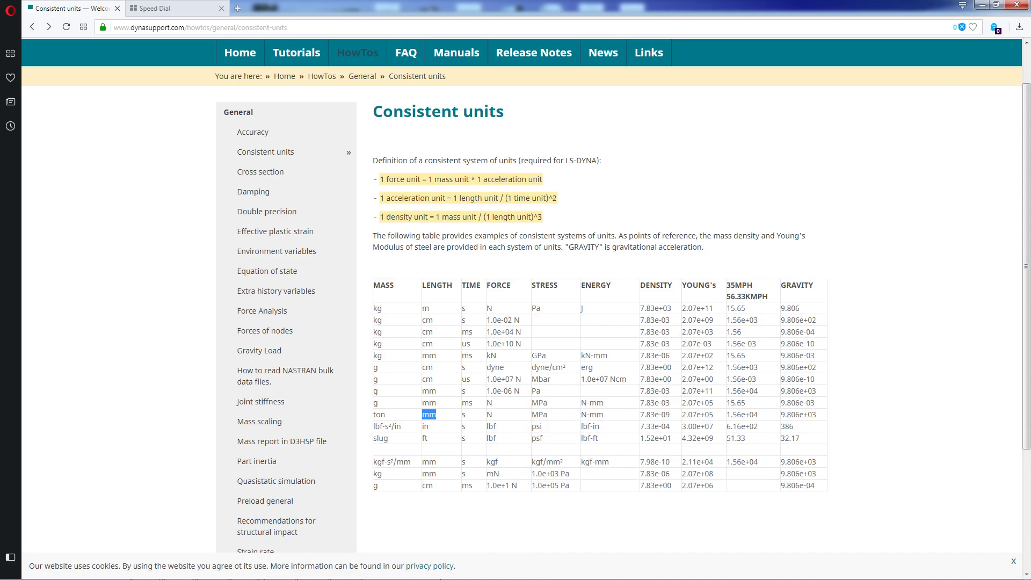
pyautogui.click(245, 567)
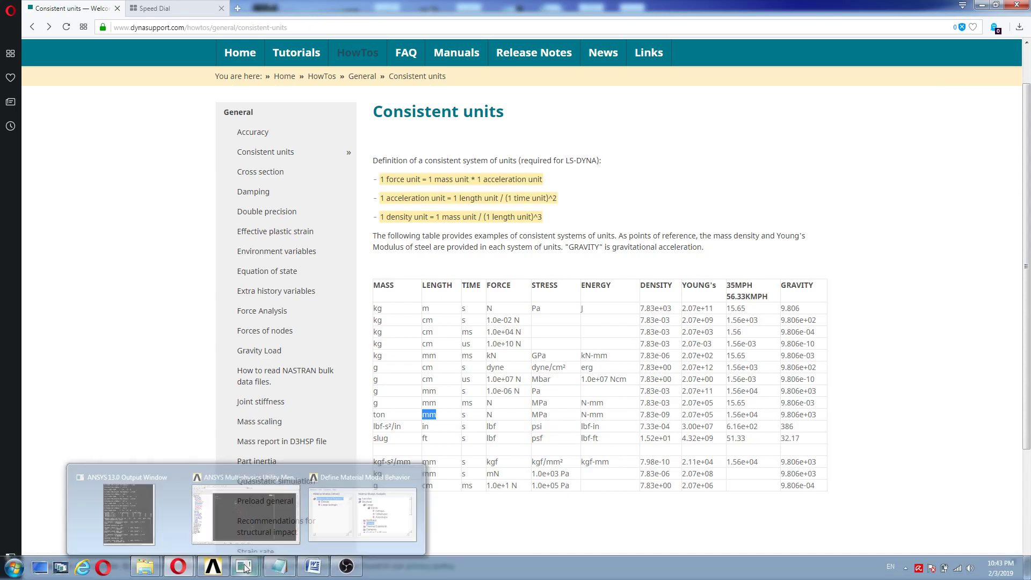
pyautogui.click(246, 507)
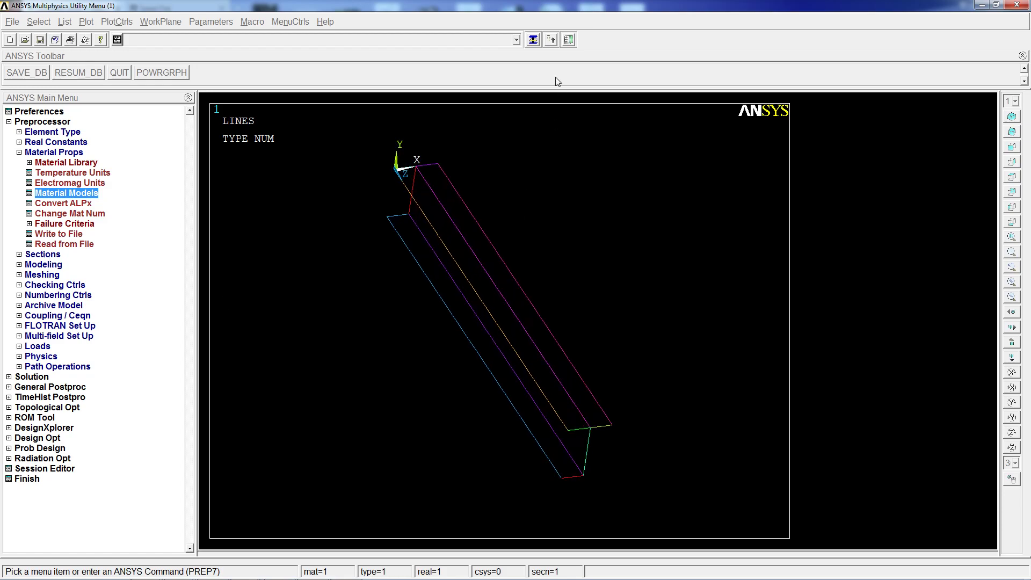
# Close the material models and add shell lay-up section '10mm': one layer, thickness 10, material 1.
pyautogui.click(533, 39)
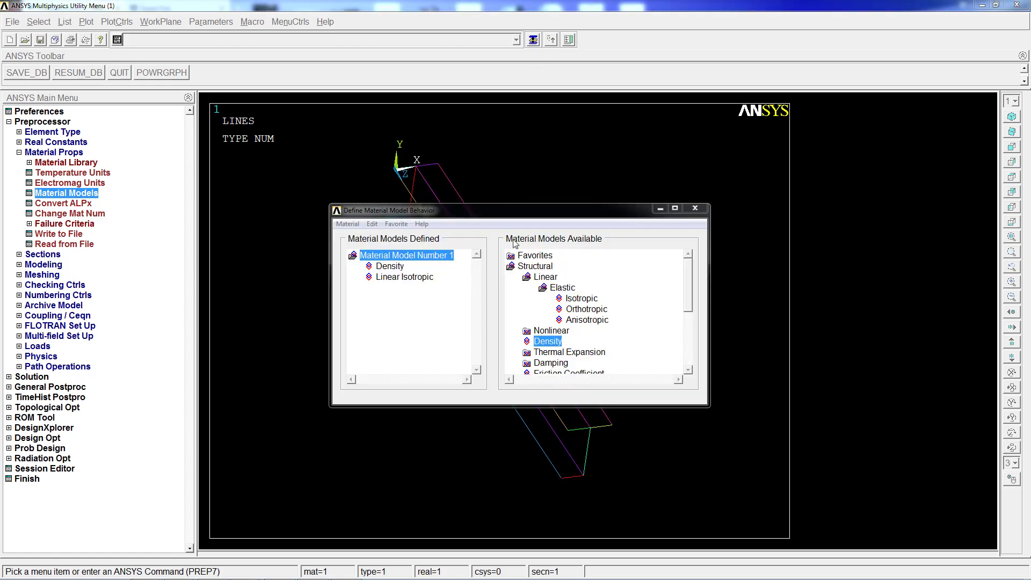
pyautogui.click(686, 213)
pyautogui.click(52, 254)
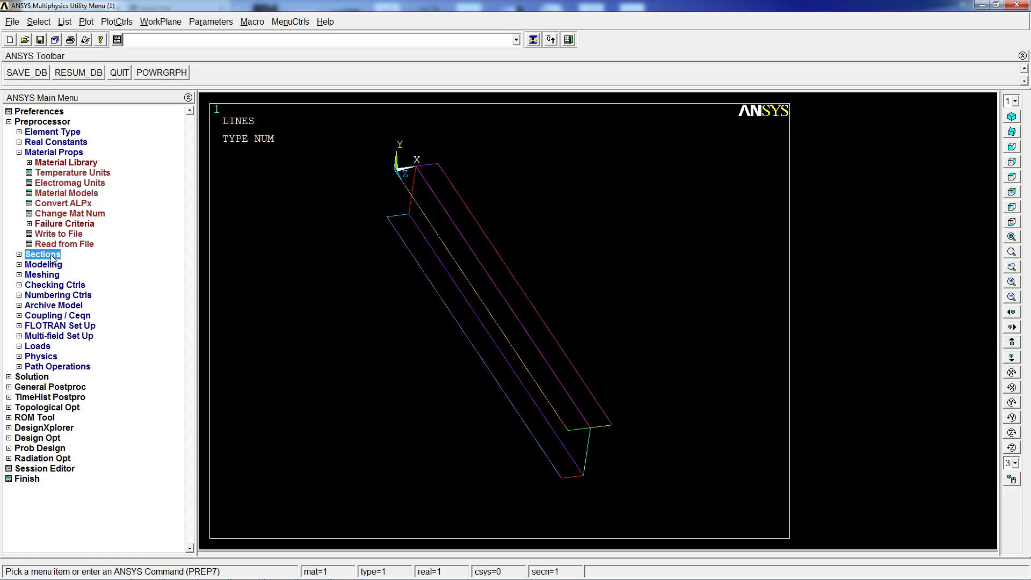
pyautogui.click(45, 193)
pyautogui.click(59, 203)
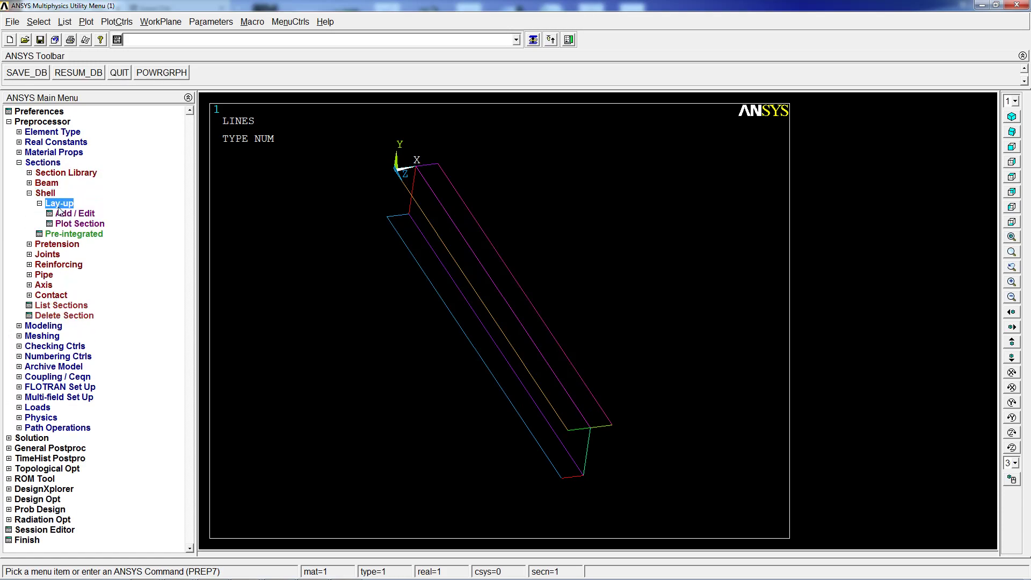
pyautogui.click(64, 214)
pyautogui.click(572, 265)
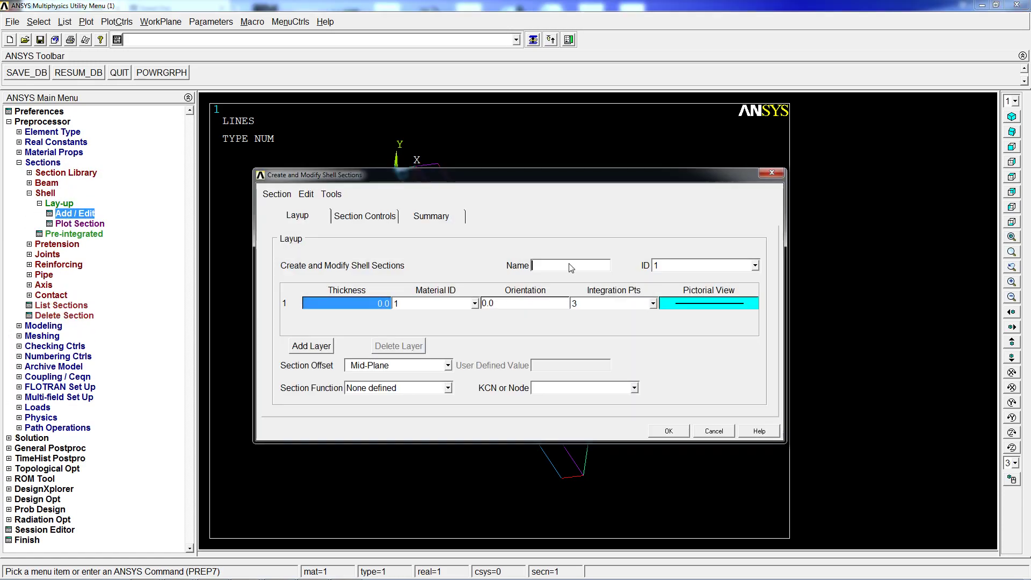
pyautogui.write('10mm1')
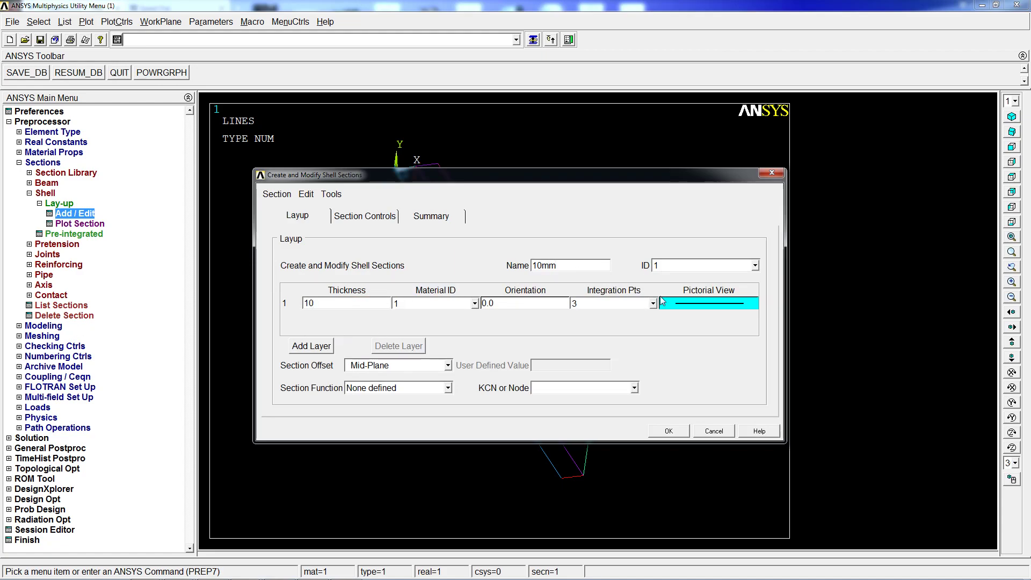
pyautogui.click(668, 431)
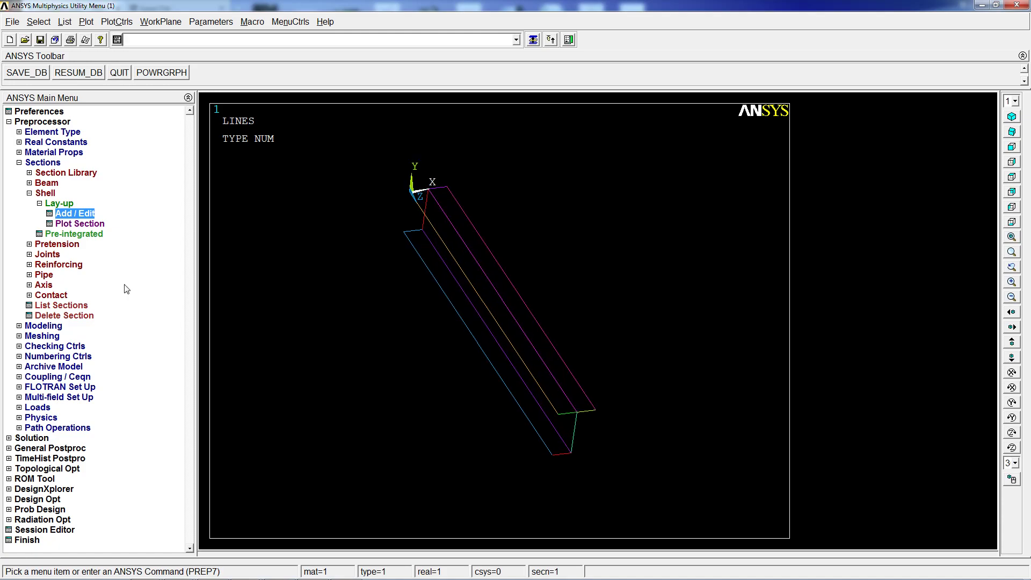
# Plot the areas and set an element size of 20 on all areas with aesize,all,20.
pyautogui.write('aplot')
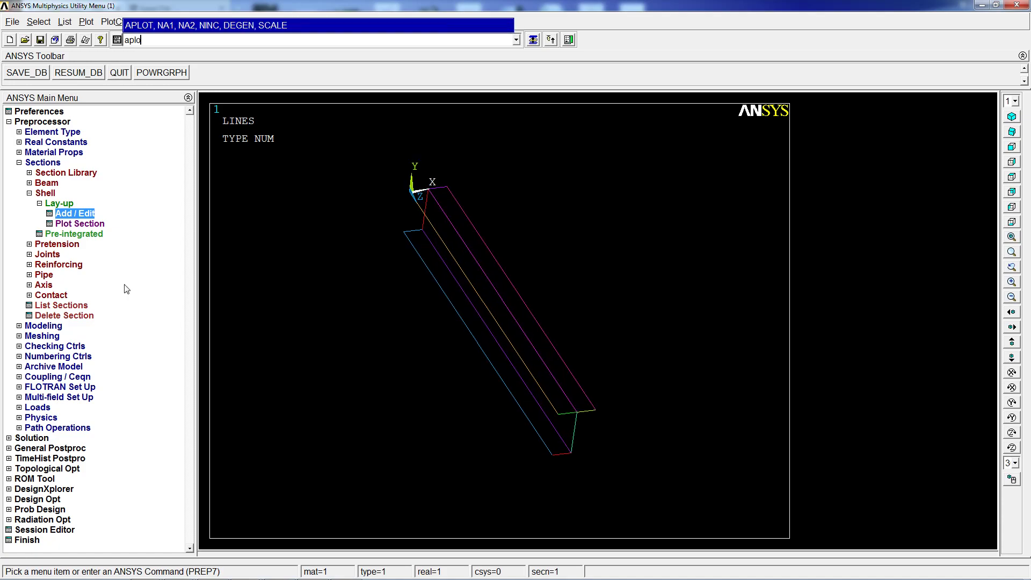
pyautogui.press('Return')
pyautogui.write('aesiz')
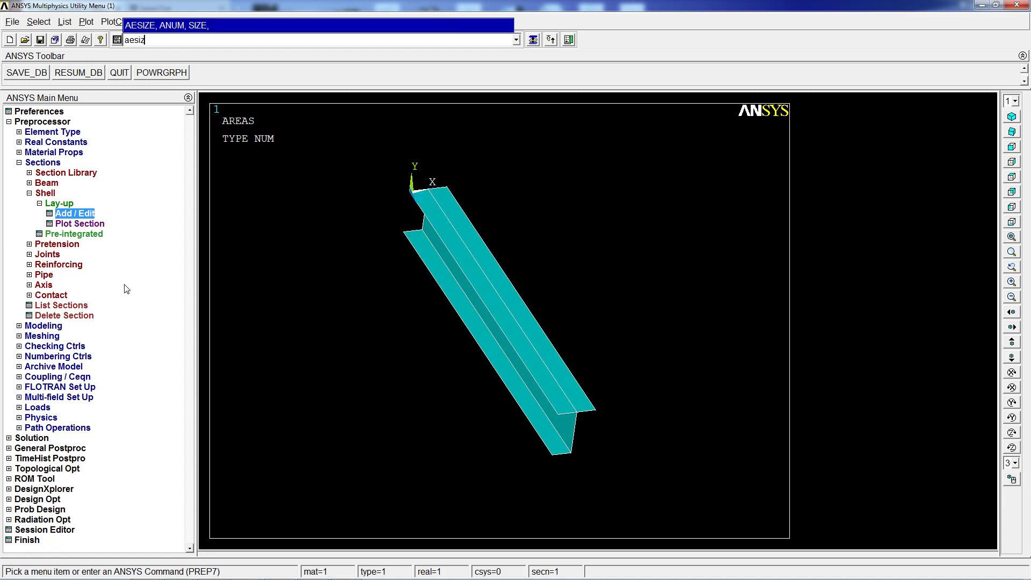
pyautogui.write('e,all,20')
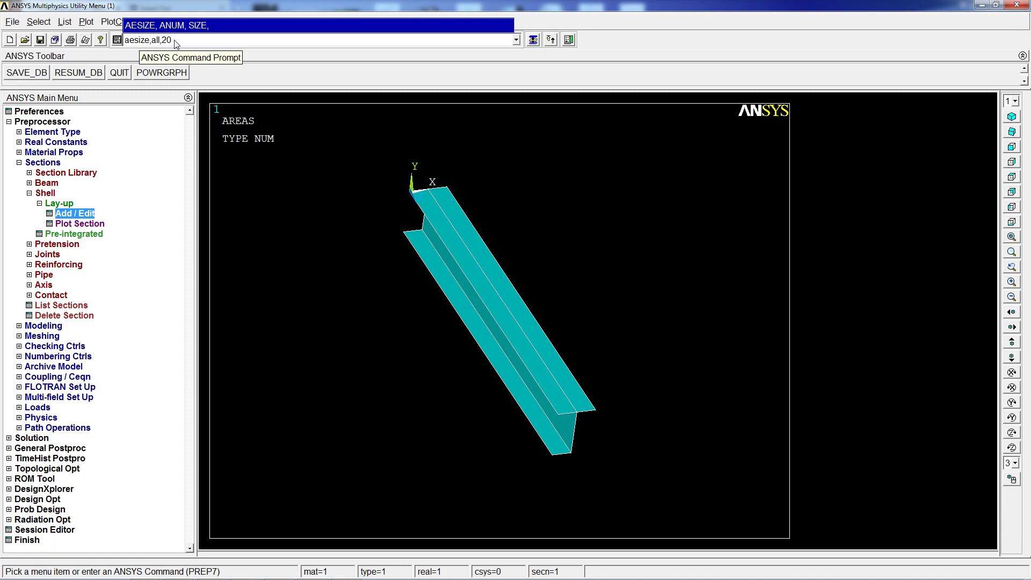
pyautogui.press('Return')
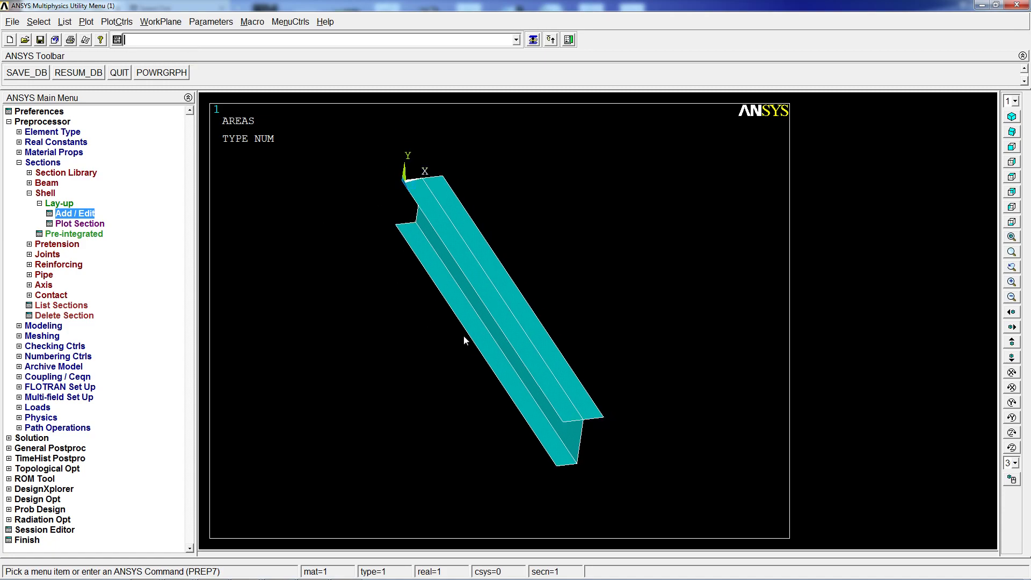
# Mesh every area of the beam using amesh,p with Pick All.
pyautogui.write('amesh,p')
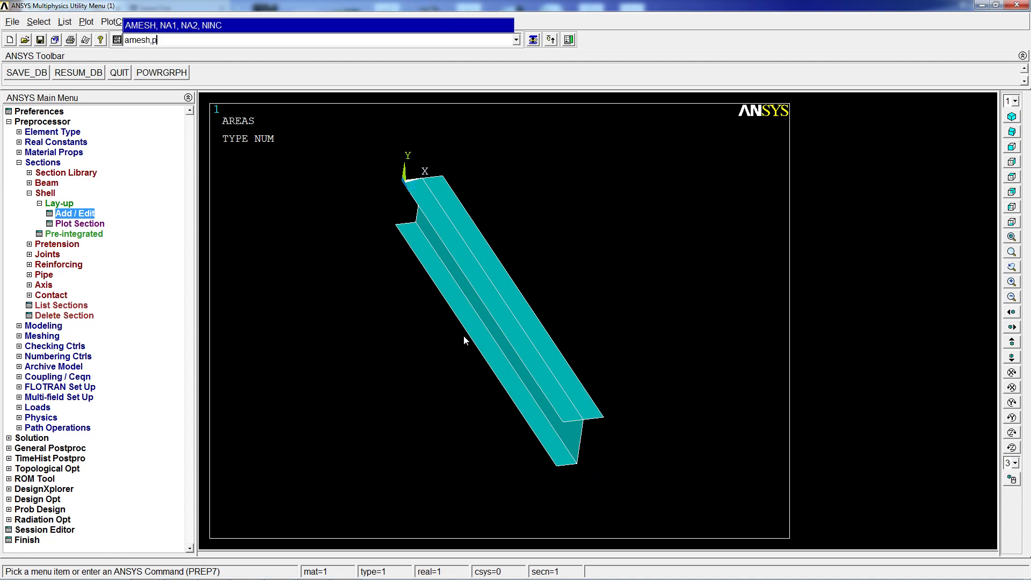
pyautogui.press('Return')
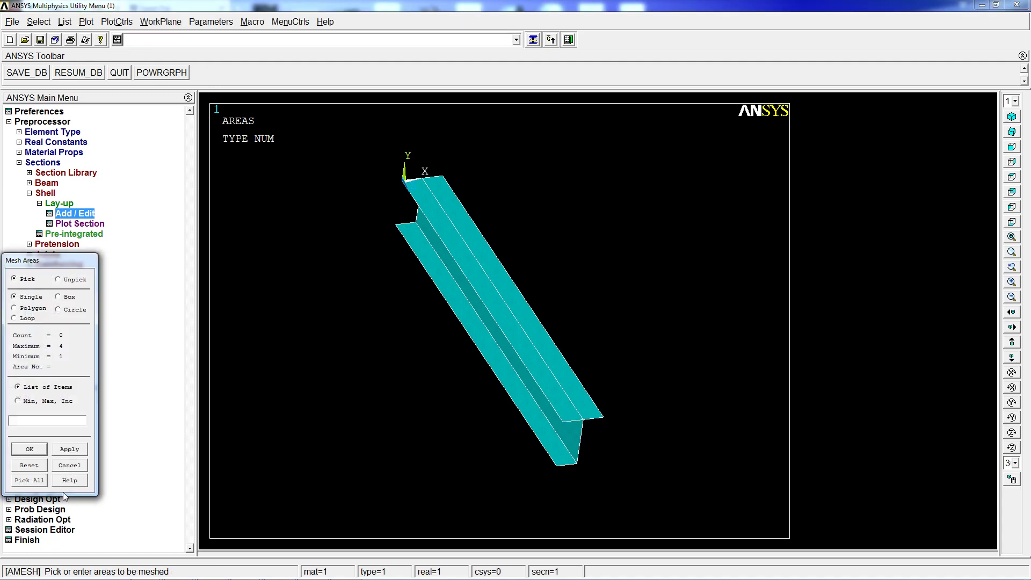
pyautogui.click(59, 479)
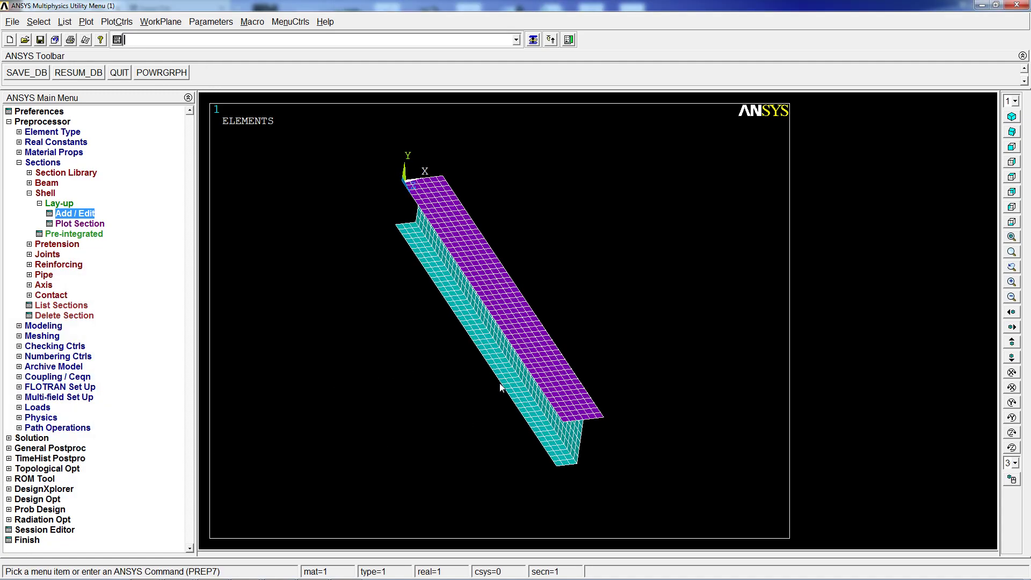
# Constrain all DOFs to 0 at the five keypoints on the beam's top end via dk,p.
pyautogui.write('dk,p')
pyautogui.press('Return')
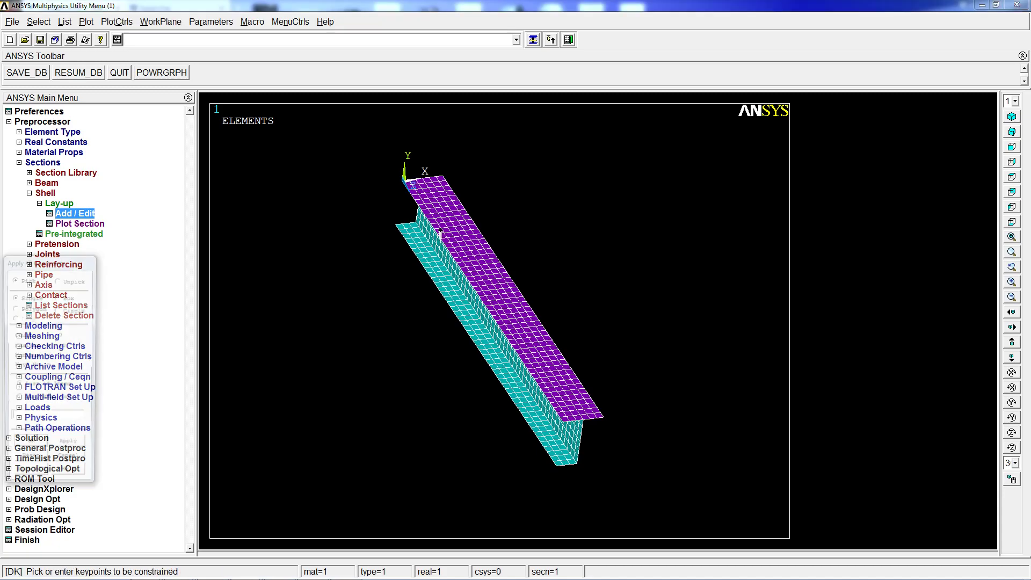
pyautogui.click(402, 180)
pyautogui.click(431, 171)
pyautogui.click(422, 177)
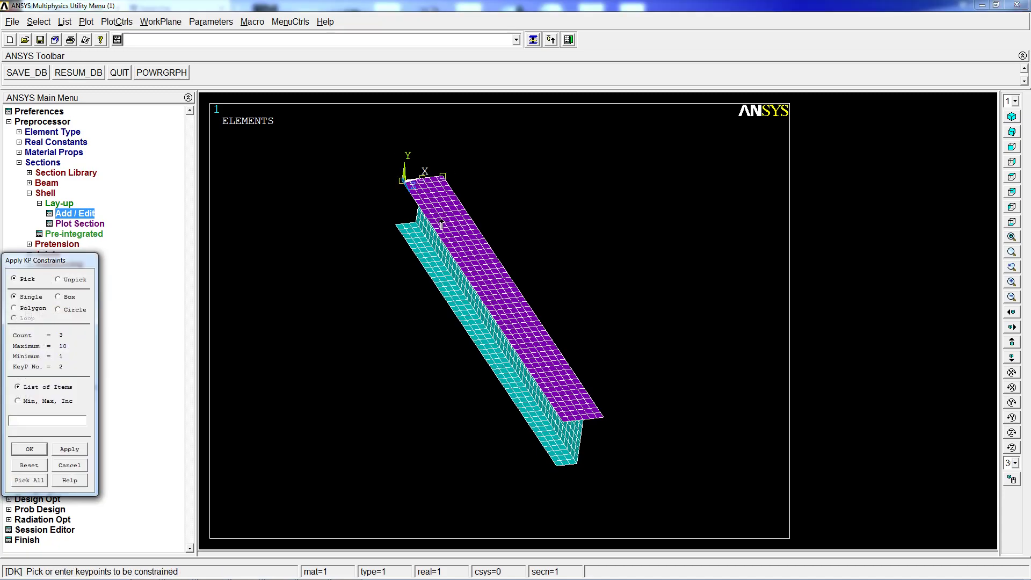
pyautogui.click(416, 220)
pyautogui.click(396, 226)
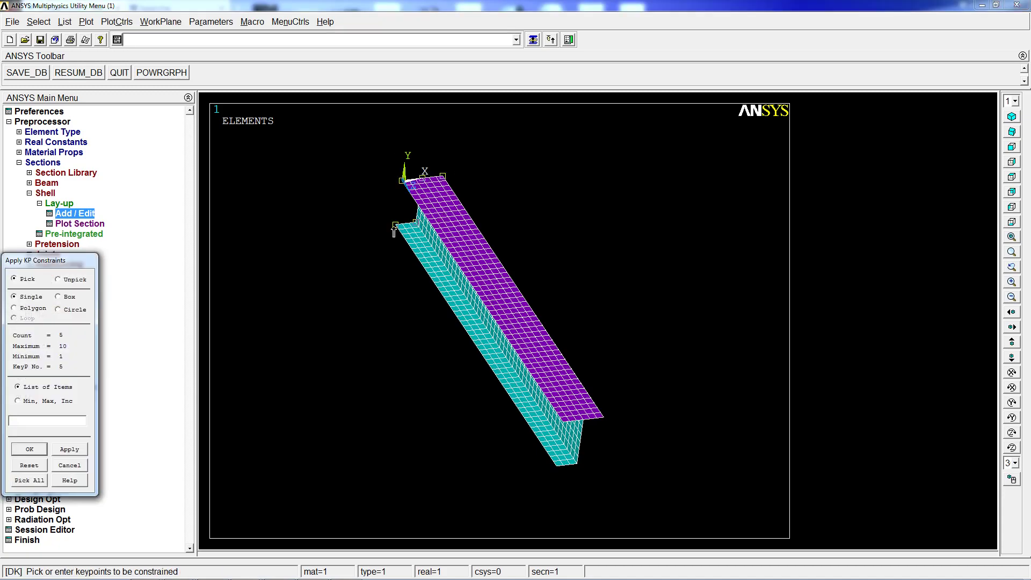
pyautogui.click(29, 450)
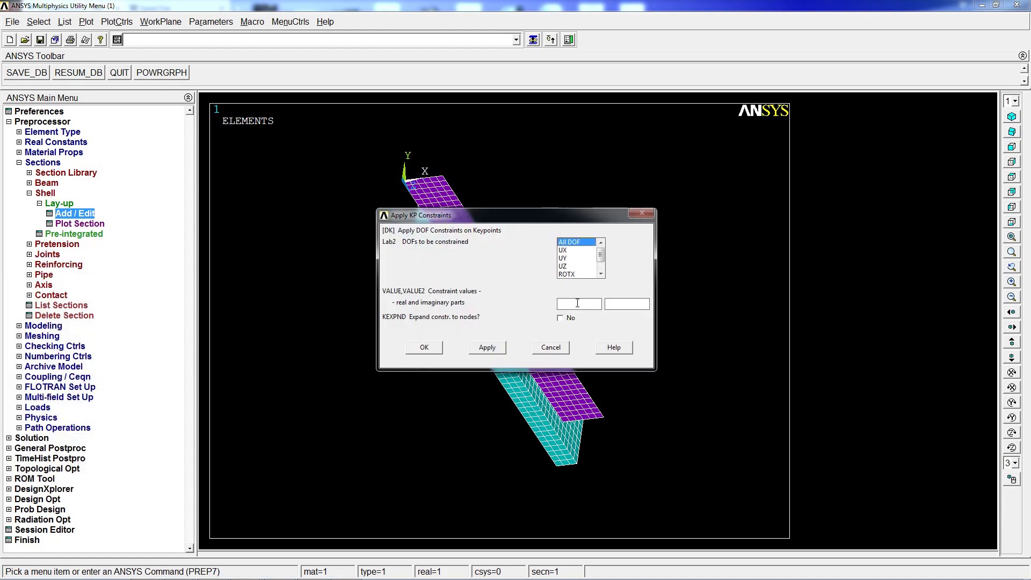
pyautogui.write('0')
pyautogui.press('Return')
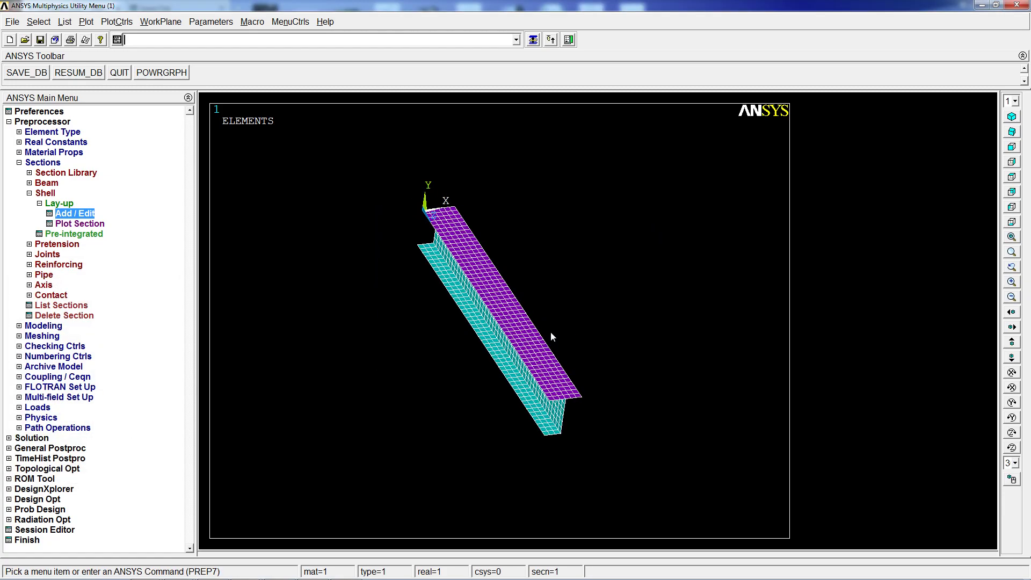
pyautogui.keyDown('ctrl'); pyautogui.moveTo(551, 333); pyautogui.dragTo(551, 359, button='right'); pyautogui.keyUp('ctrl')
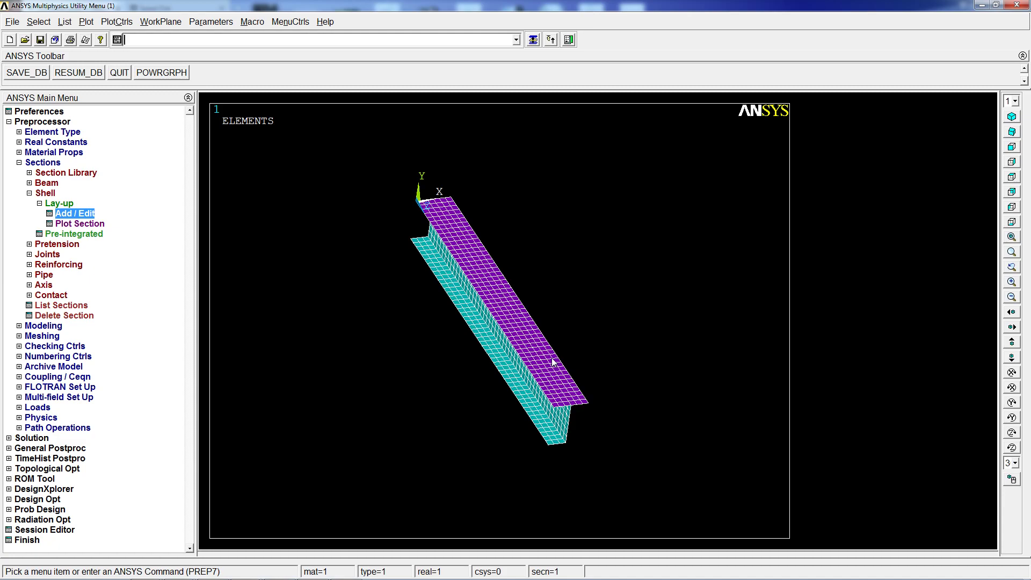
# Start a new analysis of type Modal in the Solution processor.
pyautogui.click(38, 438)
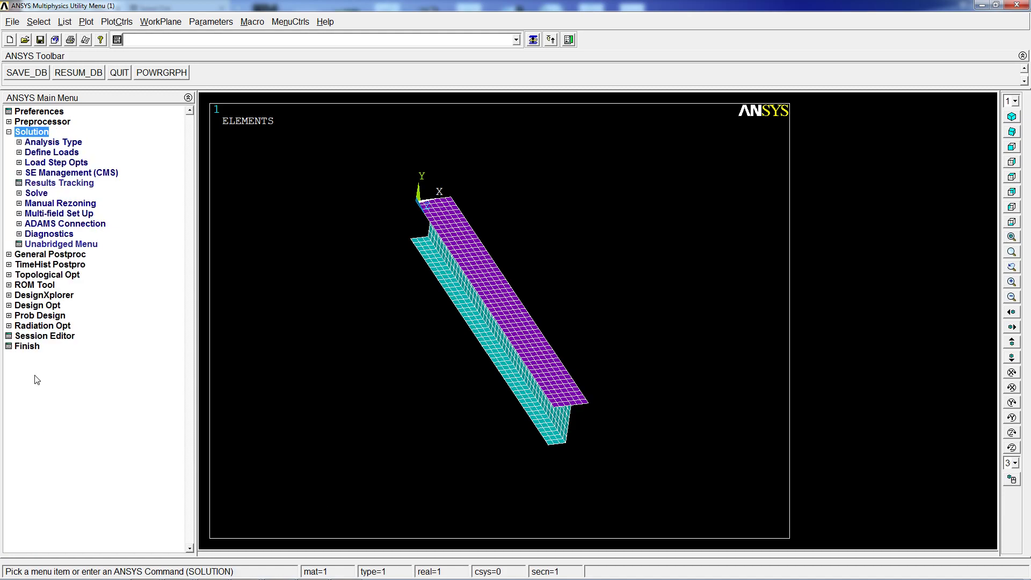
pyautogui.click(59, 142)
pyautogui.click(75, 154)
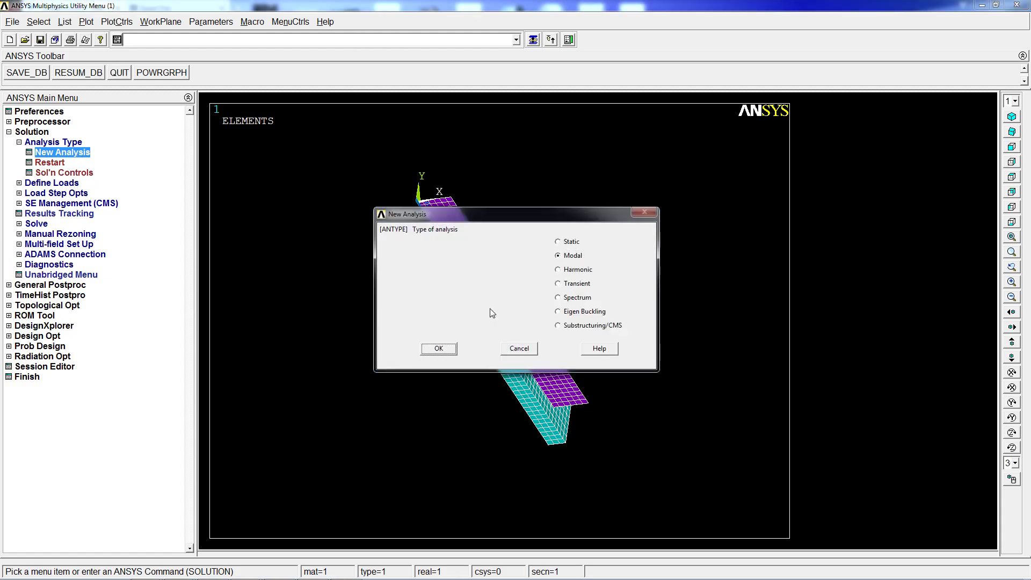
pyautogui.click(438, 349)
# Set Block Lanczos extraction of 10 modes with mode-shape expansion.
pyautogui.click(60, 173)
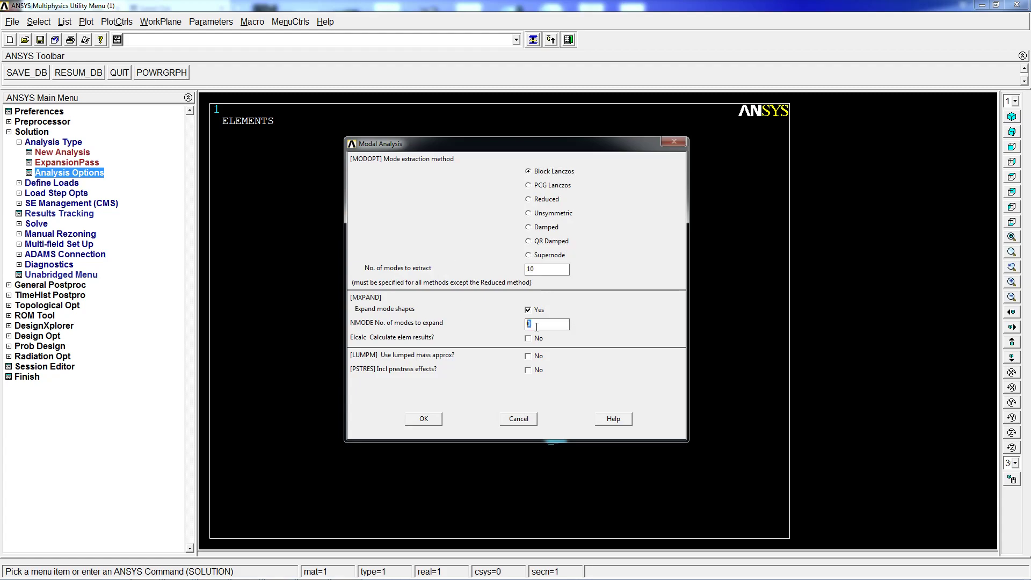
pyautogui.click(423, 419)
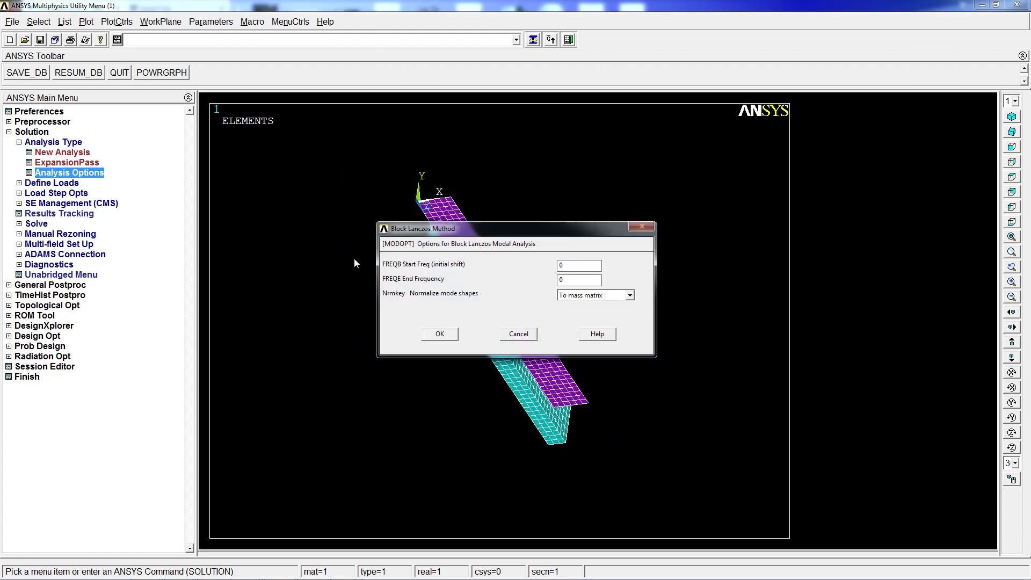
pyautogui.click(438, 334)
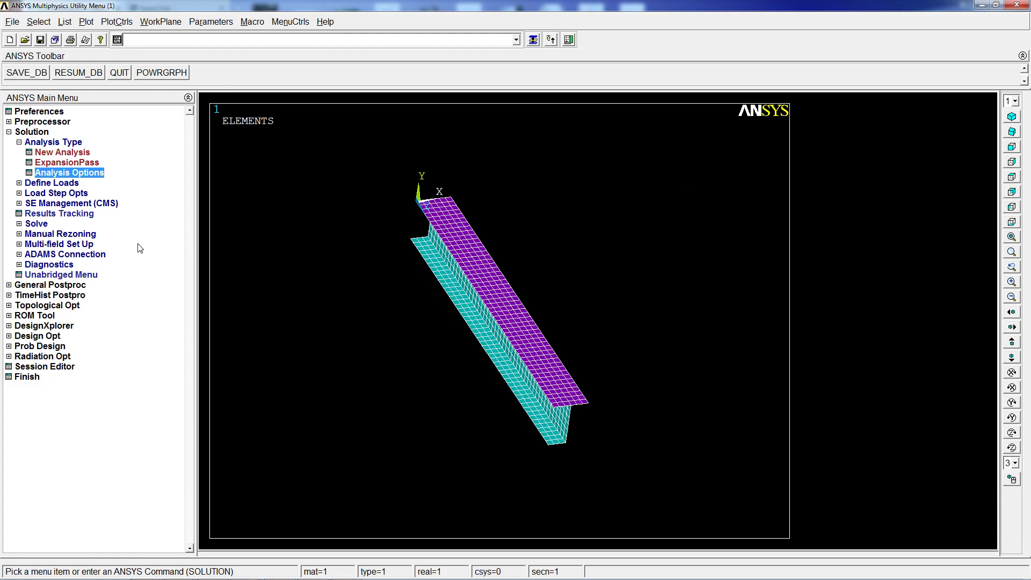
# Solve the modal analysis, then read result set 1 (48.529 Hz) in General Postproc.
pyautogui.write('so')
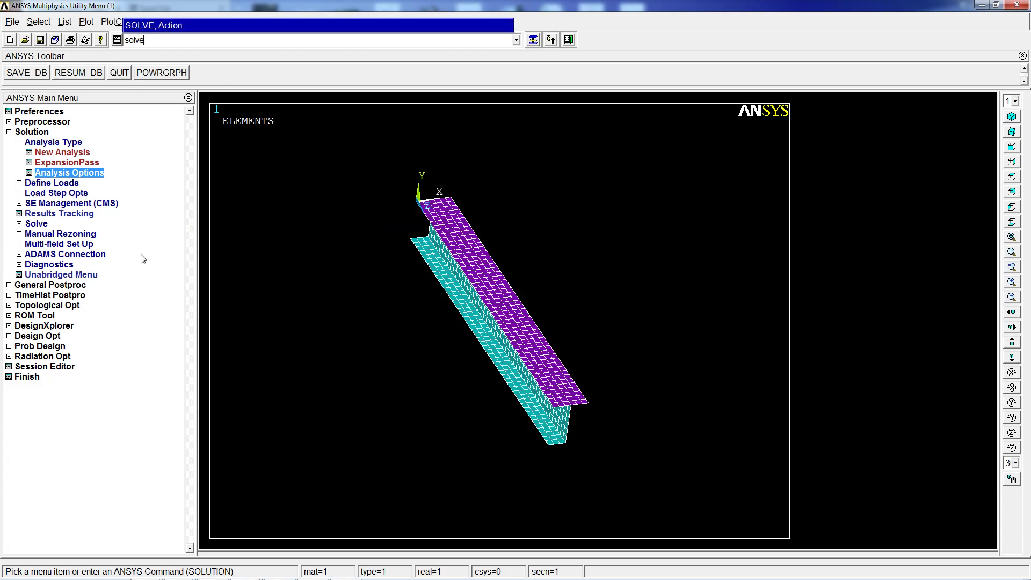
pyautogui.write('lve')
pyautogui.press('Return')
pyautogui.press('Return')
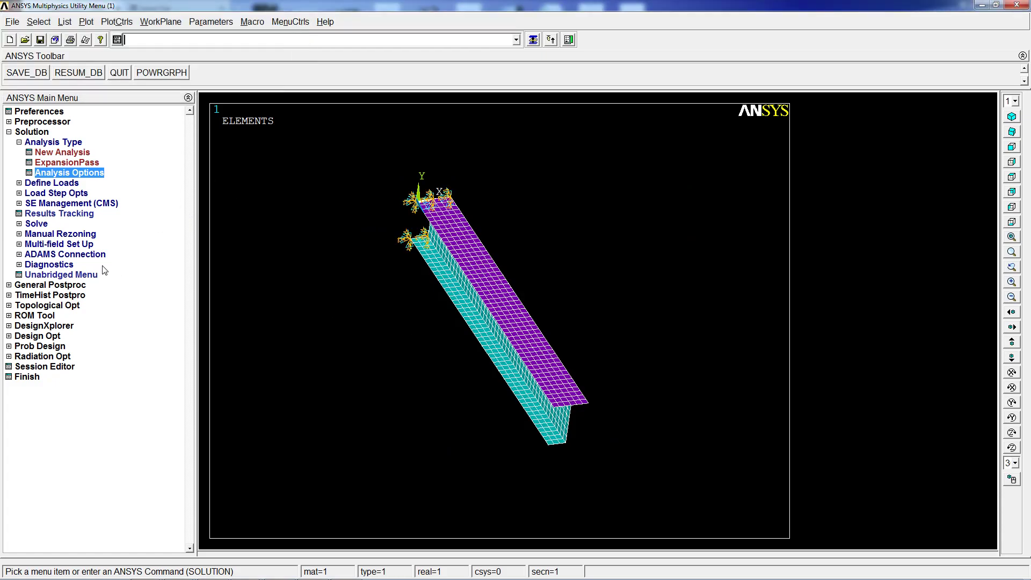
pyautogui.click(50, 285)
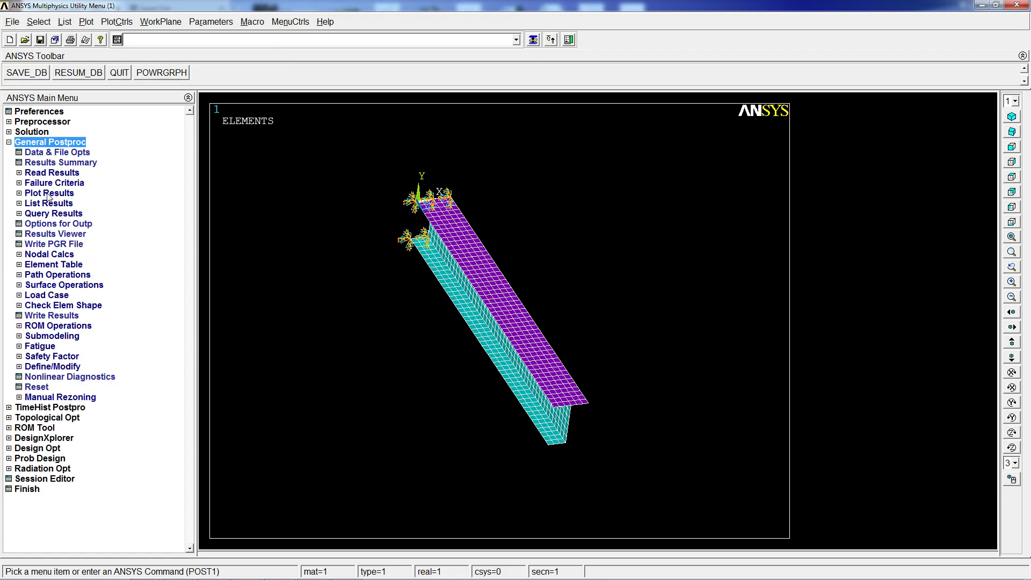
pyautogui.click(57, 174)
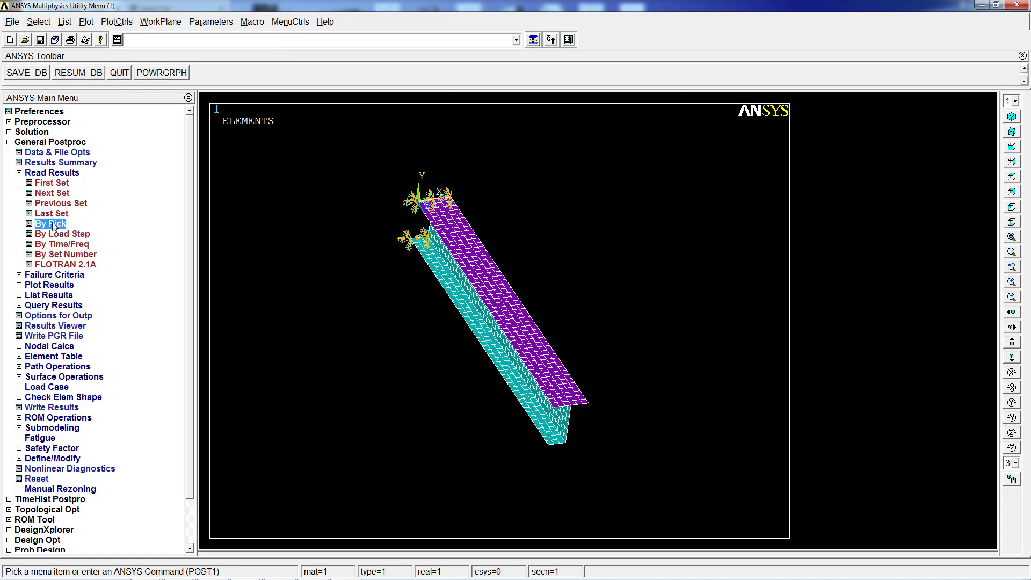
pyautogui.click(52, 223)
pyautogui.click(131, 107)
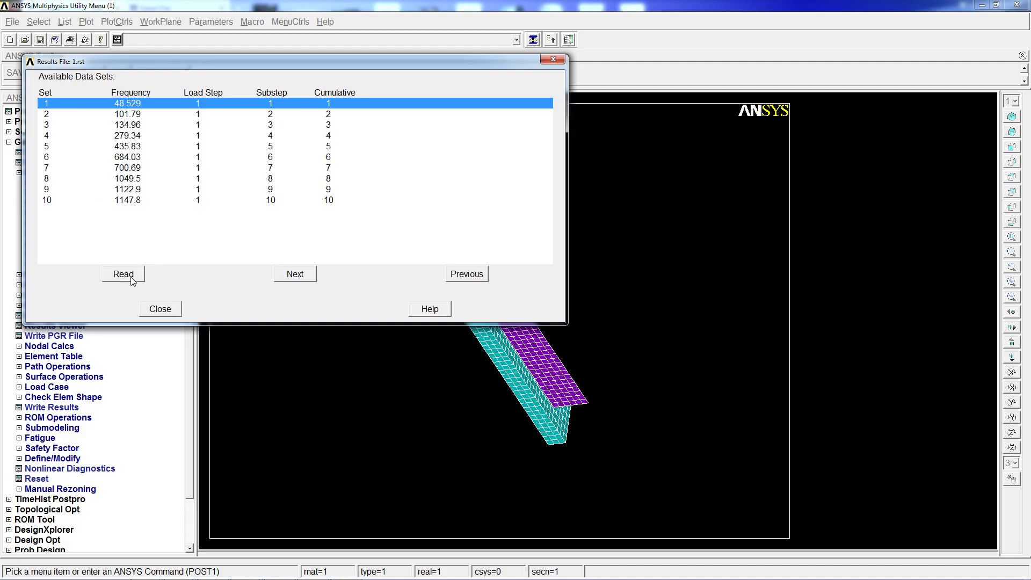
pyautogui.click(161, 309)
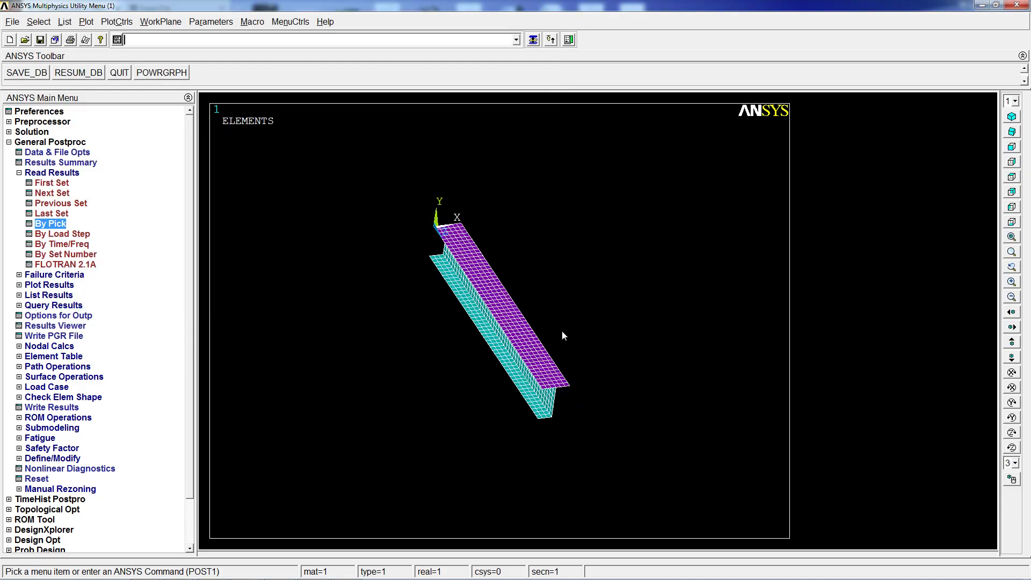
# Plot mode 1's total displacement contours with plnsol,u,sum after correcting a mistyped command.
pyautogui.click(139, 41)
pyautogui.write('plns')
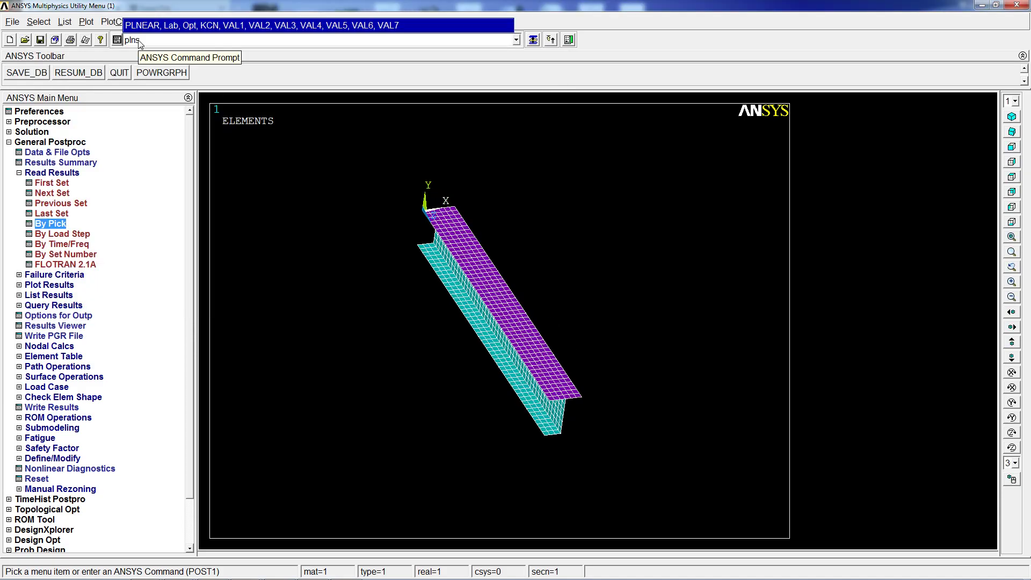
pyautogui.write('ou,sum')
pyautogui.press('Return')
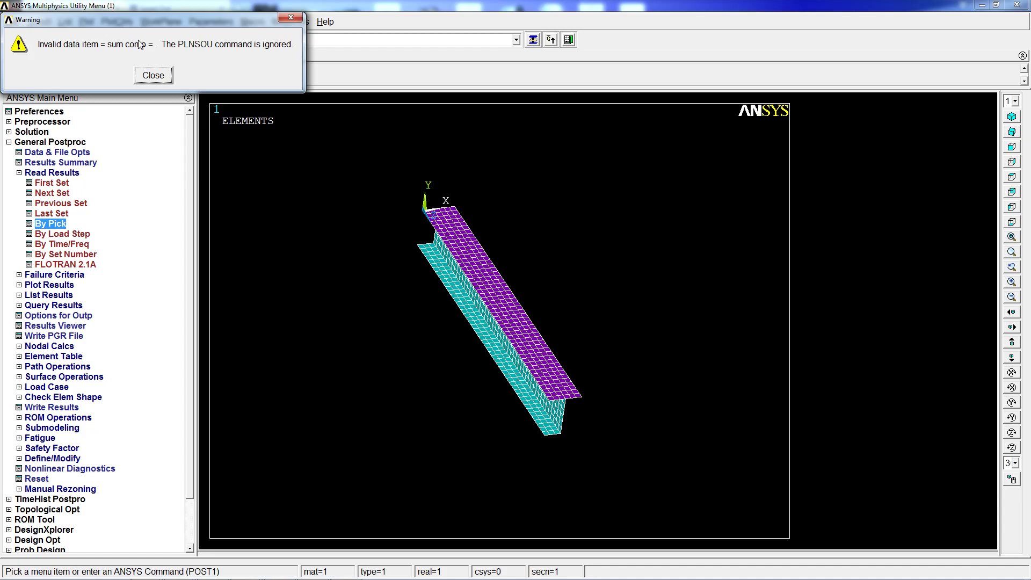
pyautogui.press('Return')
pyautogui.write('plnso')
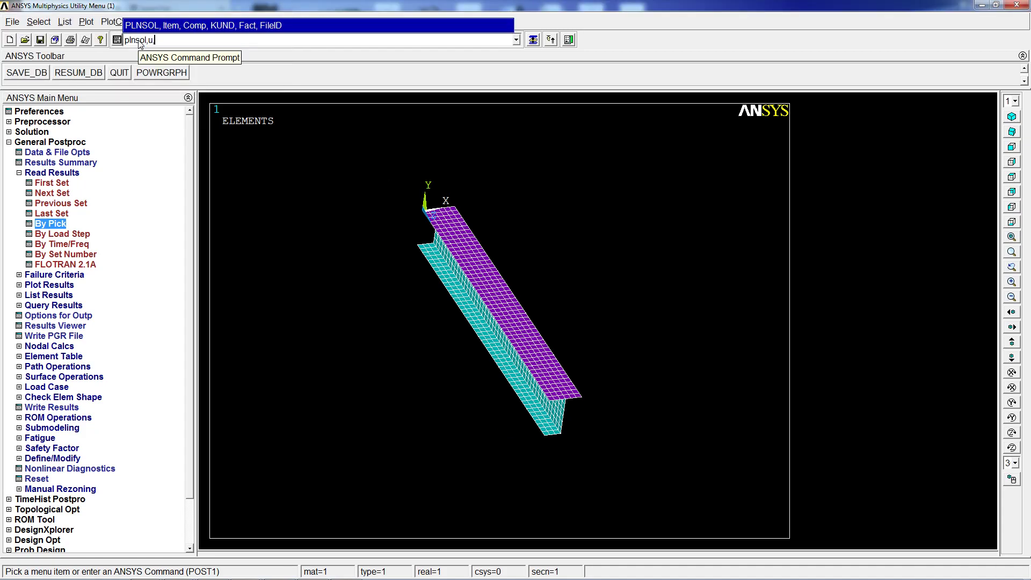
pyautogui.write('l,u,sum')
pyautogui.press('Return')
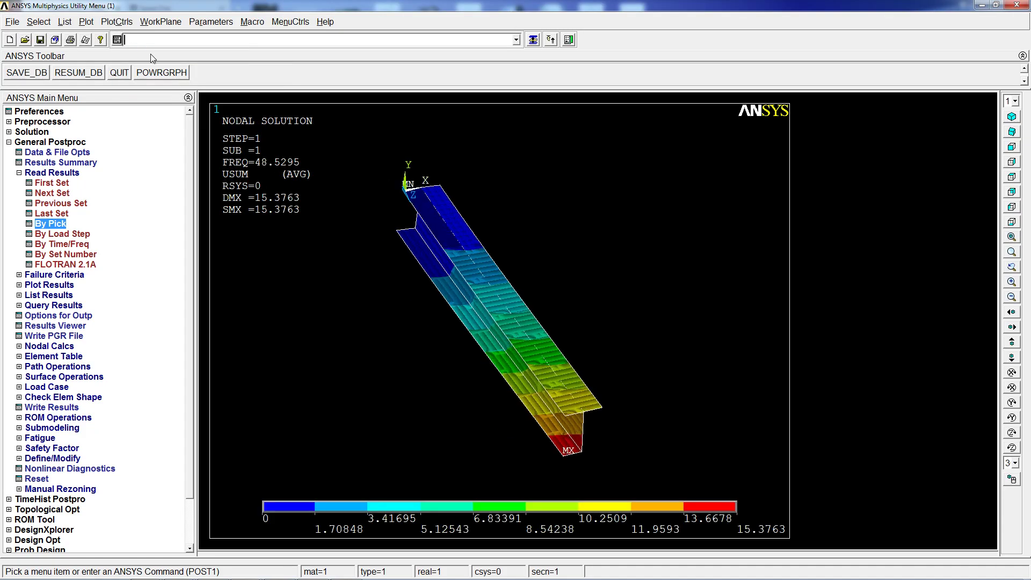
# Animate mode 1's USUM mode shape, then close the Animation Controller.
pyautogui.click(104, 22)
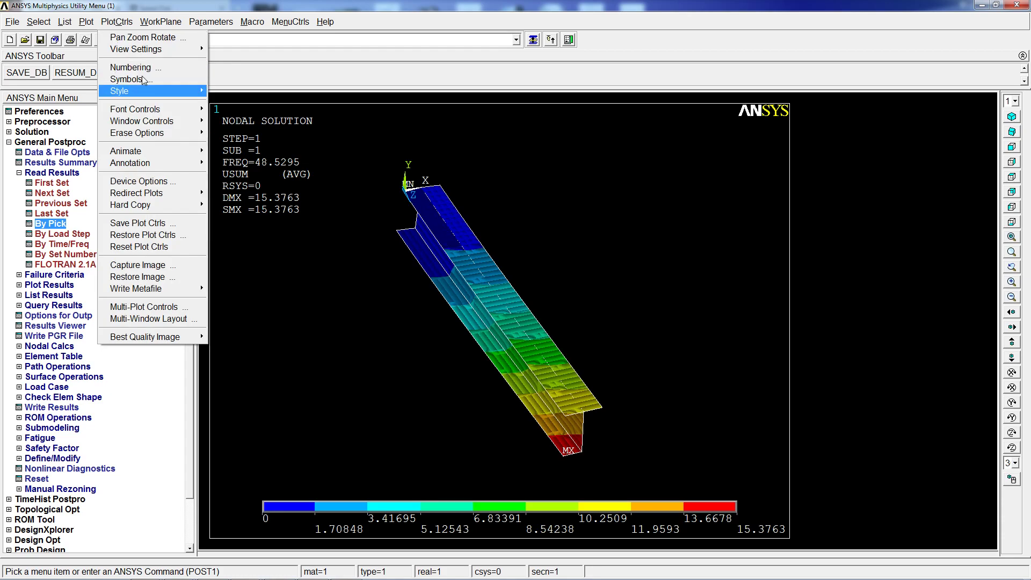
pyautogui.moveTo(139, 155)
pyautogui.click(305, 153)
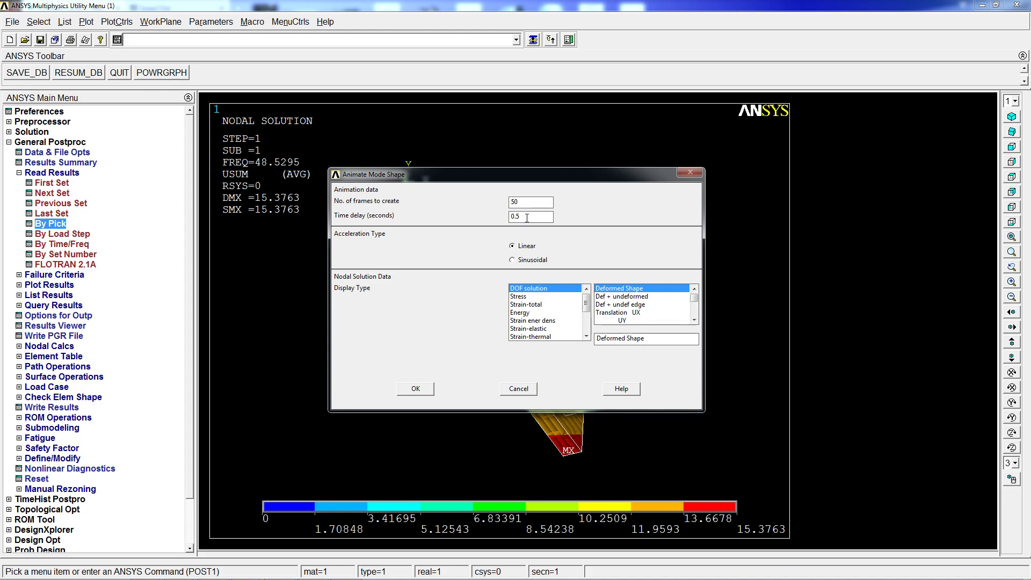
pyautogui.click(694, 320)
pyautogui.click(694, 320)
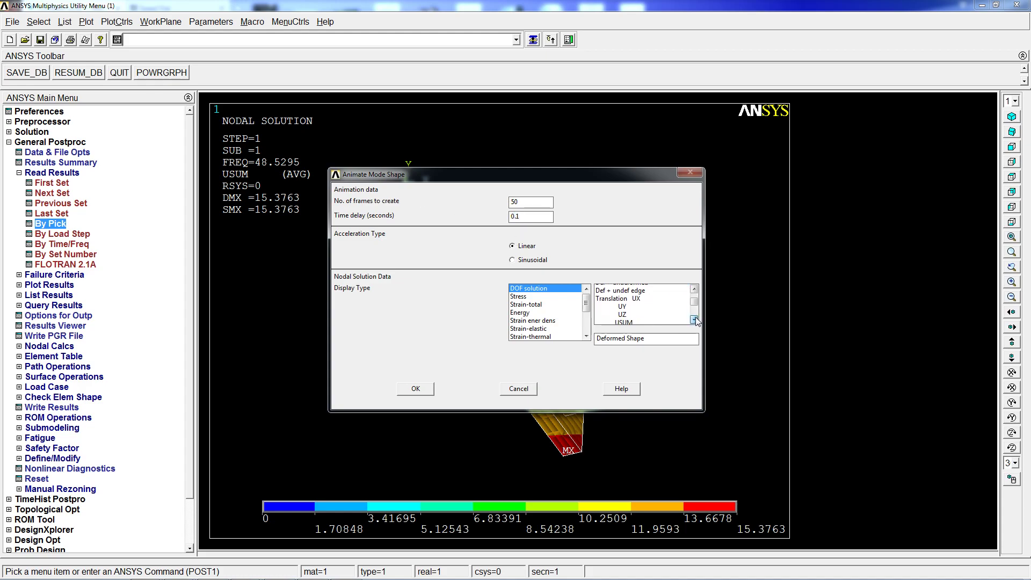
pyautogui.click(694, 320)
pyautogui.click(642, 313)
pyautogui.click(416, 388)
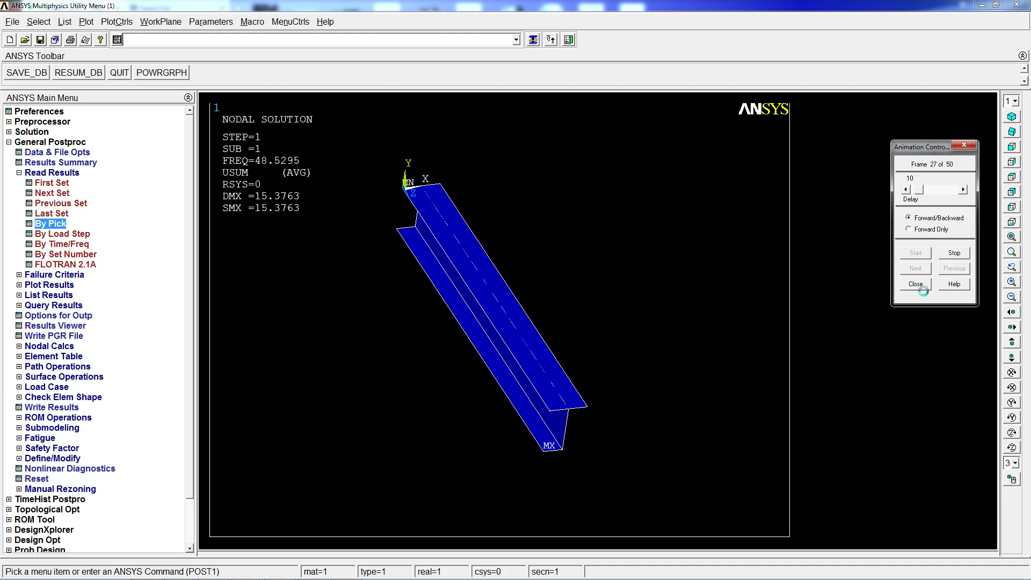
pyautogui.click(915, 284)
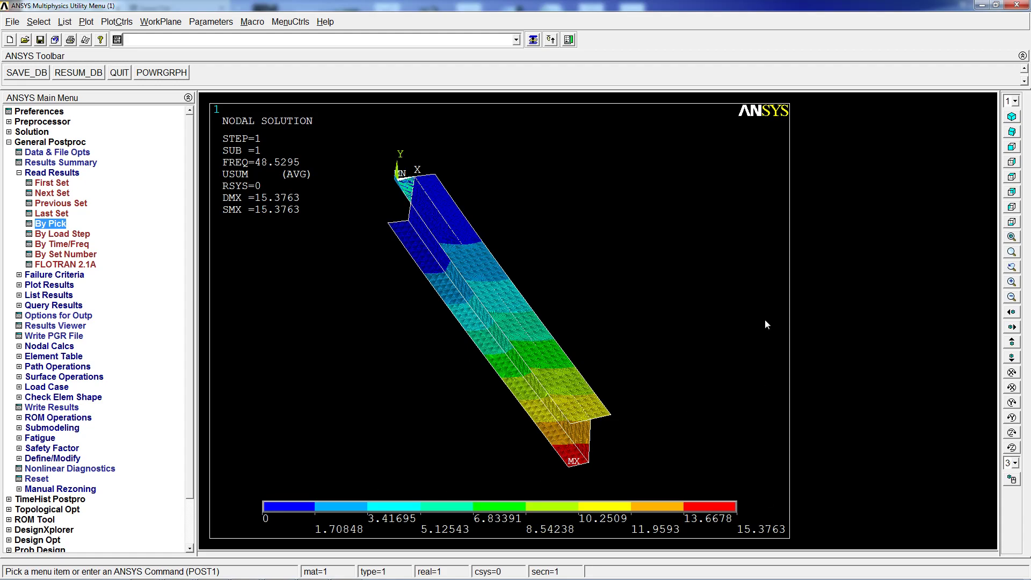
# Read mode 2, animate and stop its mode shape, then advance to the next result set.
pyautogui.click(53, 194)
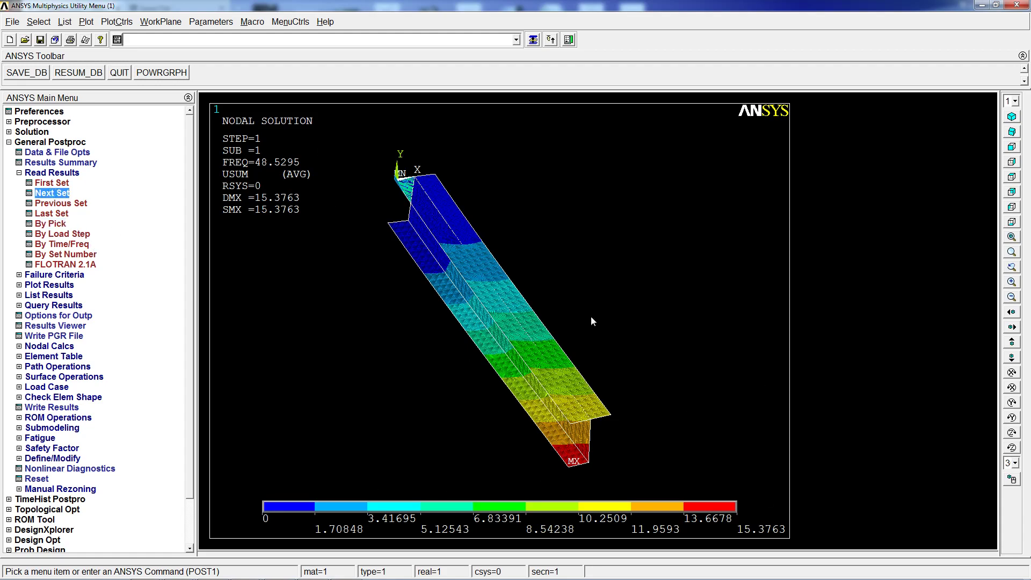
pyautogui.click(124, 21)
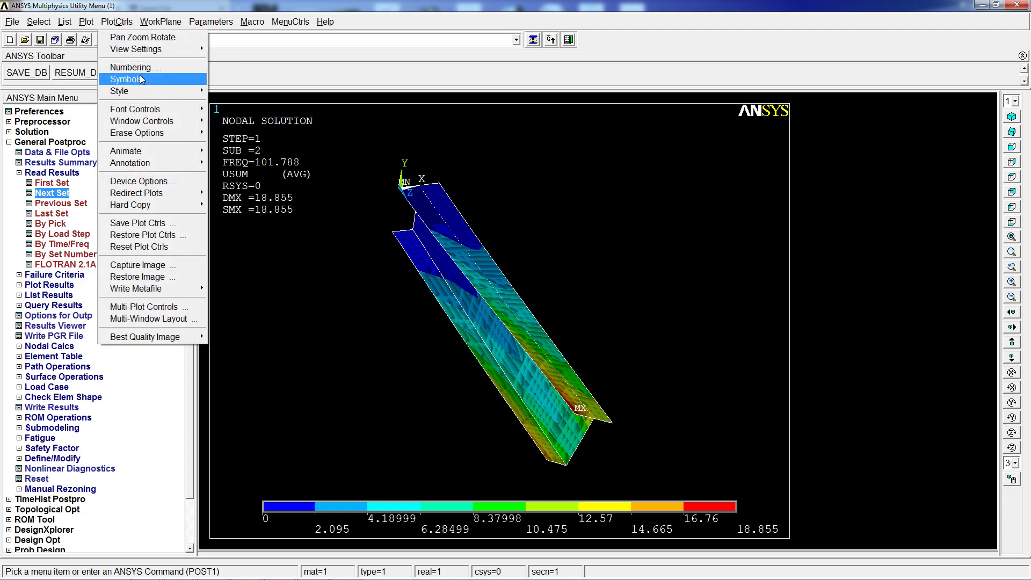
pyautogui.moveTo(147, 151)
pyautogui.click(248, 153)
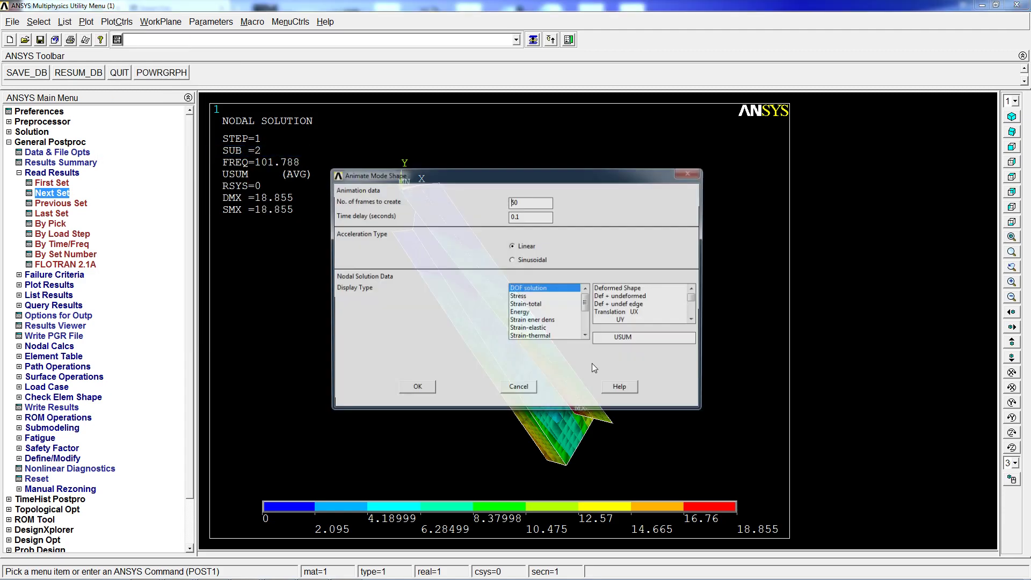
pyautogui.press('Return')
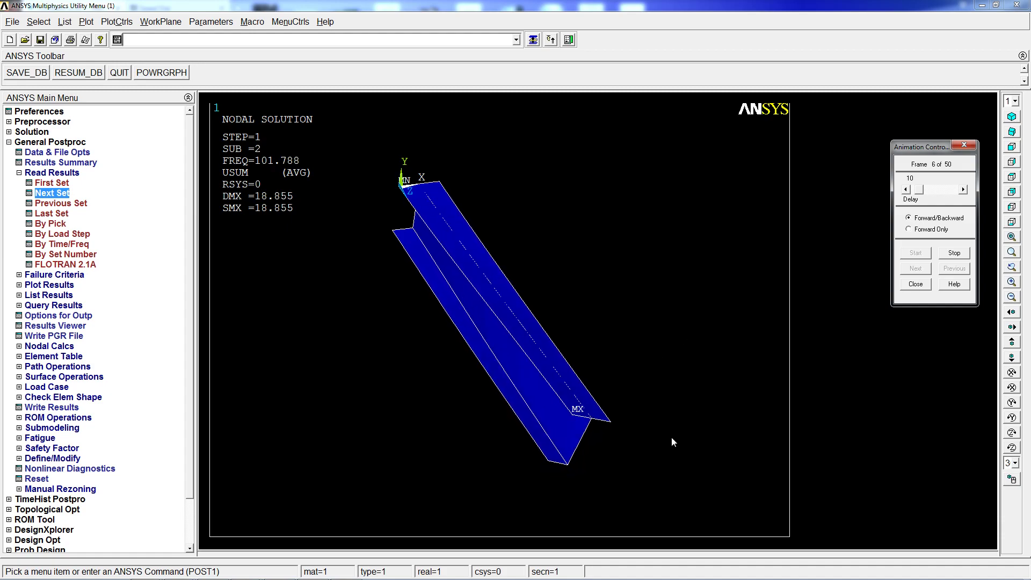
pyautogui.click(915, 284)
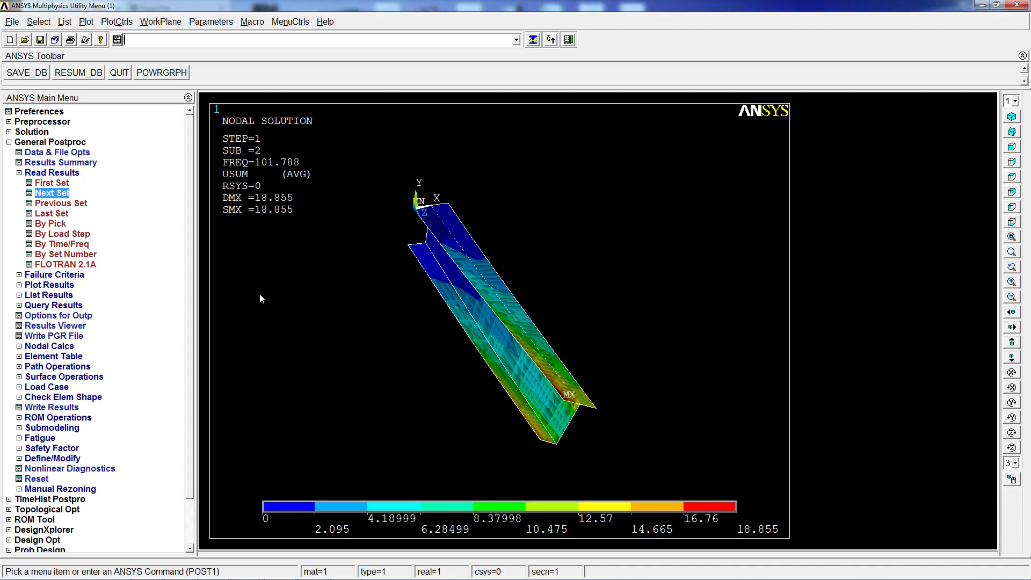
pyautogui.click(53, 193)
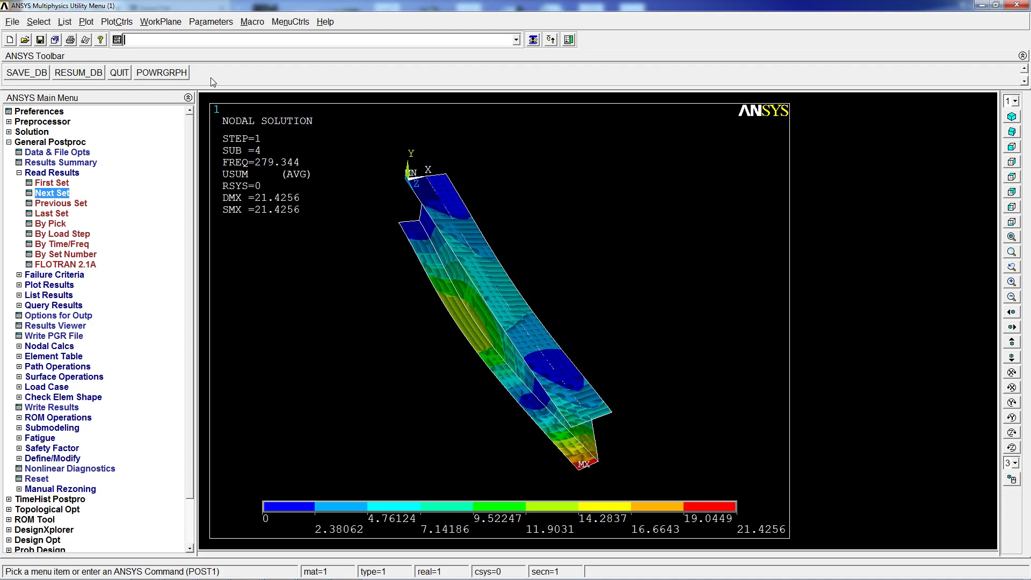
# Animate mode 4's (279.344 Hz) mode shape and close the Animation Controller.
pyautogui.click(117, 21)
pyautogui.moveTo(155, 153)
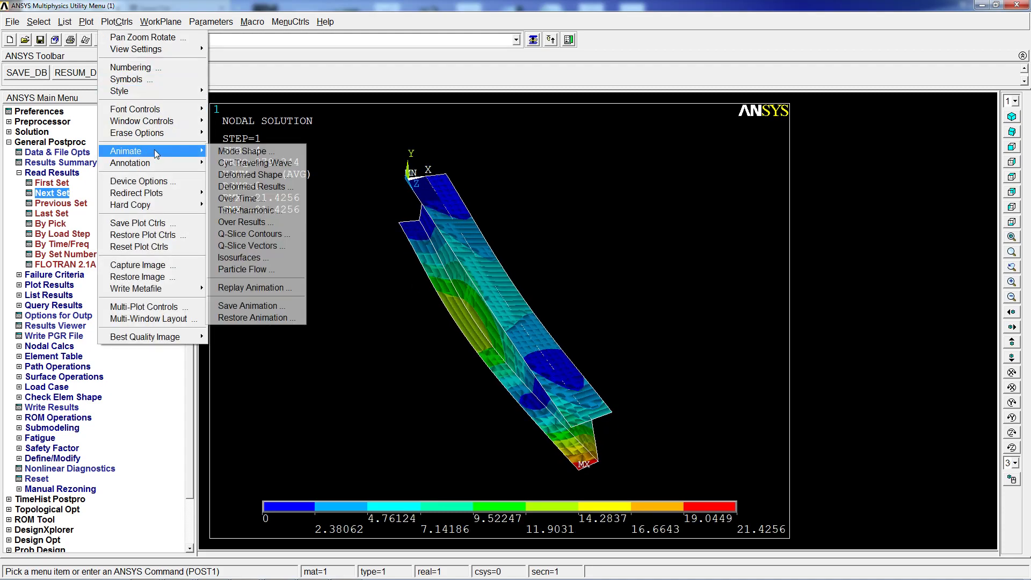
pyautogui.click(259, 151)
pyautogui.click(415, 386)
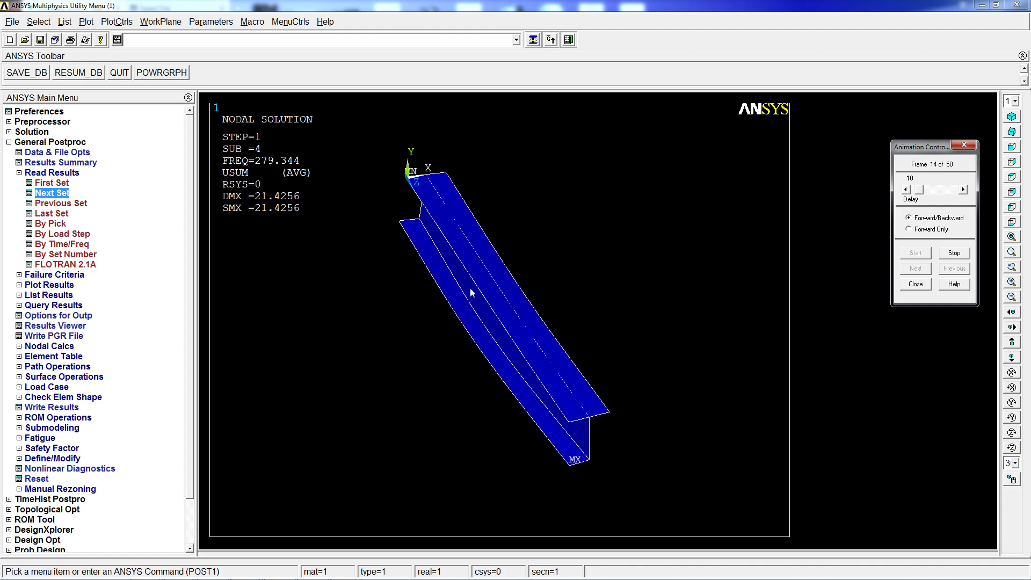
pyautogui.click(915, 283)
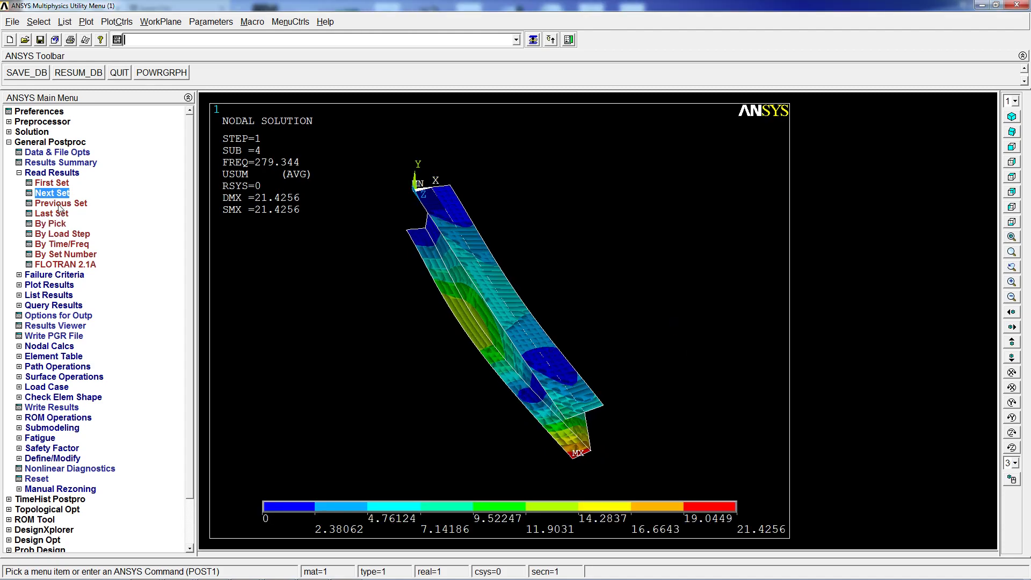
# Read result set 7 (700.69 Hz) and rotate the beam to inspect it from several angles.
pyautogui.click(50, 223)
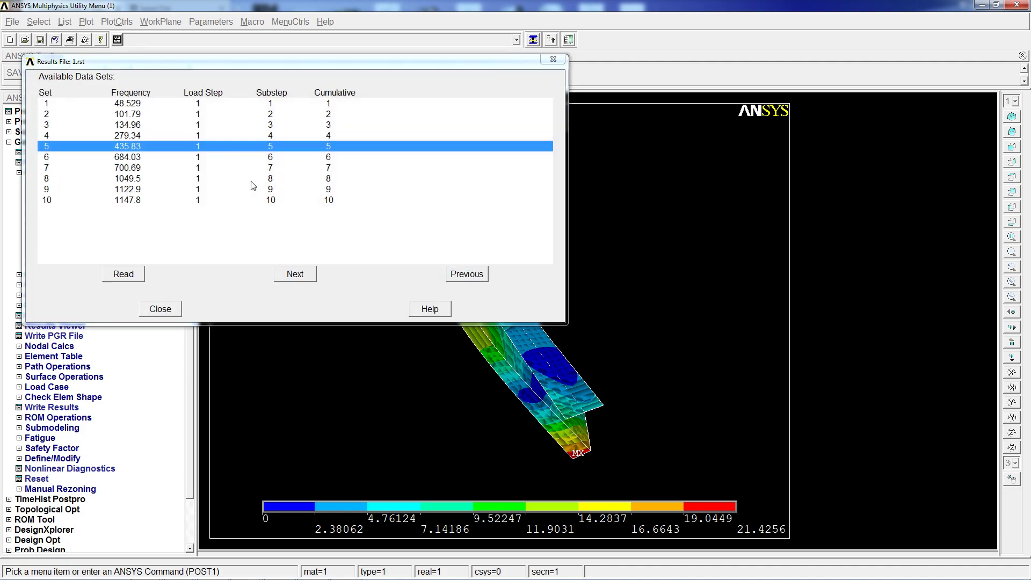
pyautogui.click(149, 170)
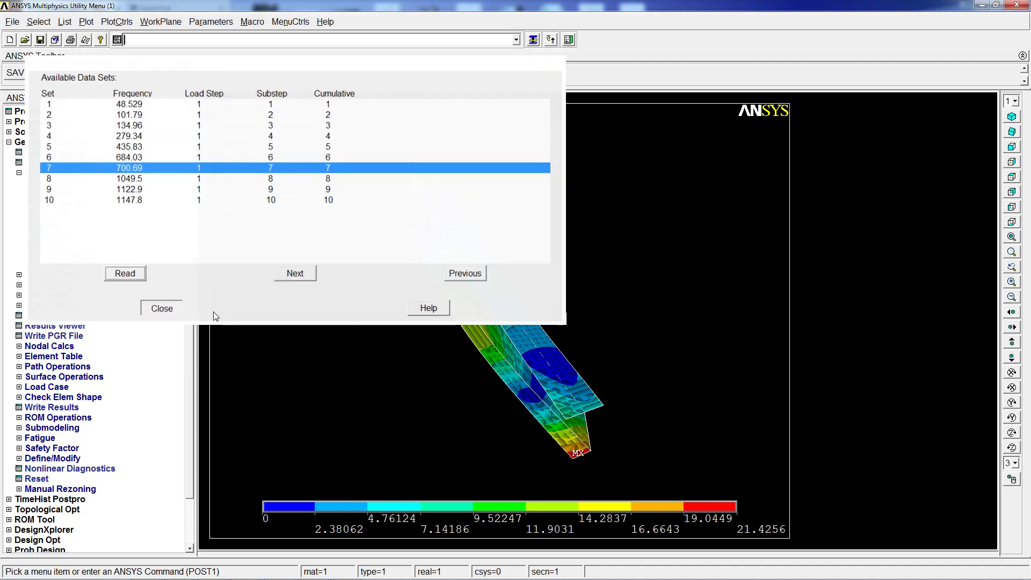
pyautogui.click(160, 308)
pyautogui.keyDown('ctrl'); pyautogui.moveTo(453, 337); pyautogui.dragTo(483, 329, button='right'); pyautogui.keyUp('ctrl')
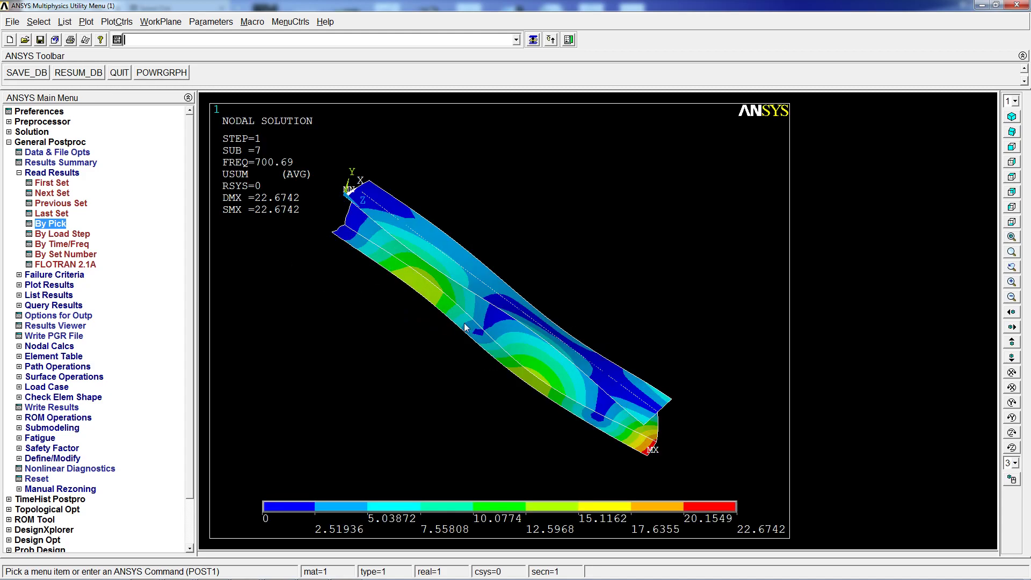
pyautogui.keyDown('ctrl'); pyautogui.moveTo(680, 449); pyautogui.dragTo(556, 367, button='right'); pyautogui.keyUp('ctrl')
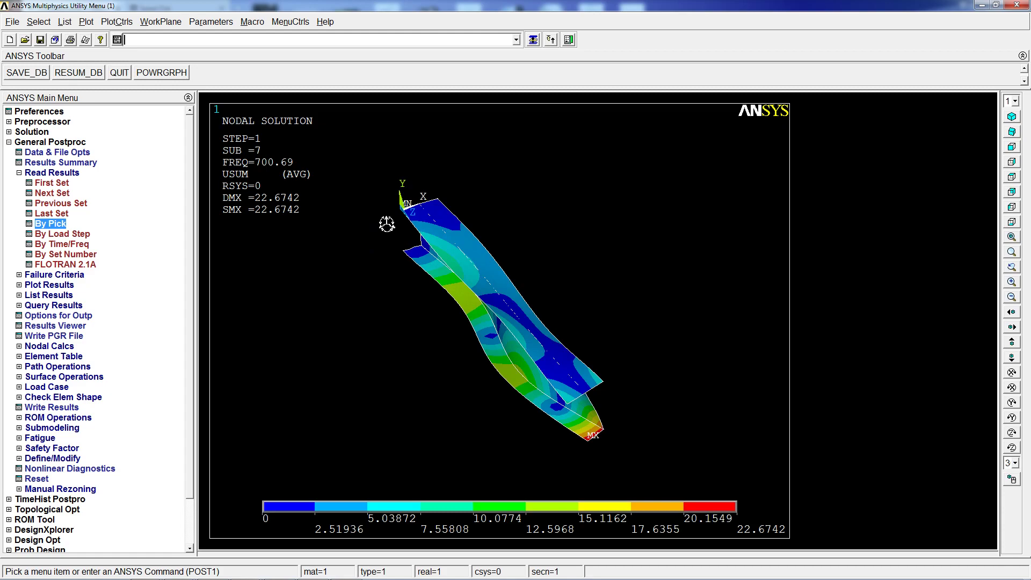
pyautogui.keyDown('ctrl'); pyautogui.moveTo(387, 223); pyautogui.dragTo(557, 240, button='right'); pyautogui.keyUp('ctrl')
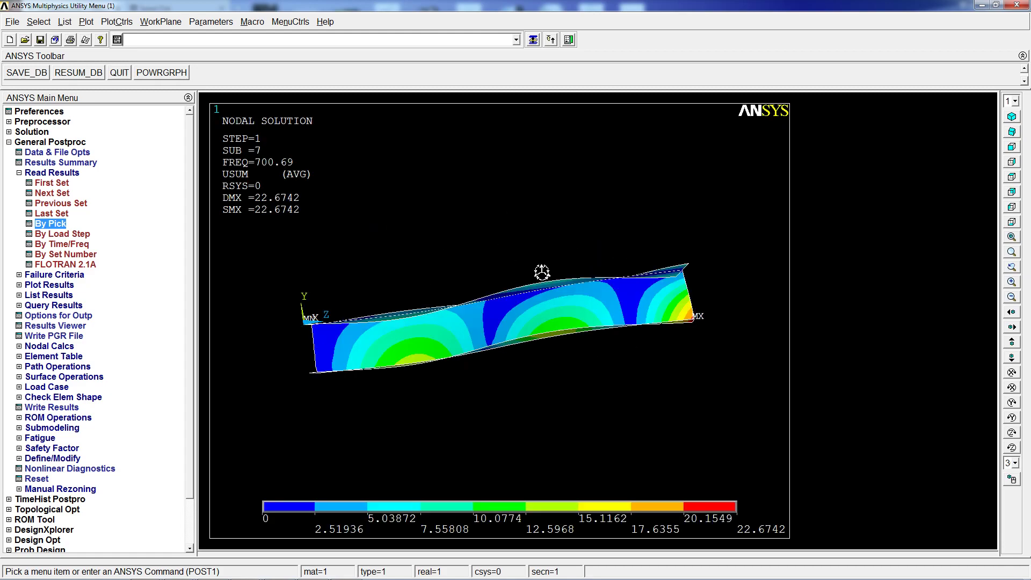
pyautogui.keyDown('ctrl'); pyautogui.moveTo(698, 227); pyautogui.dragTo(603, 314, button='right'); pyautogui.keyUp('ctrl')
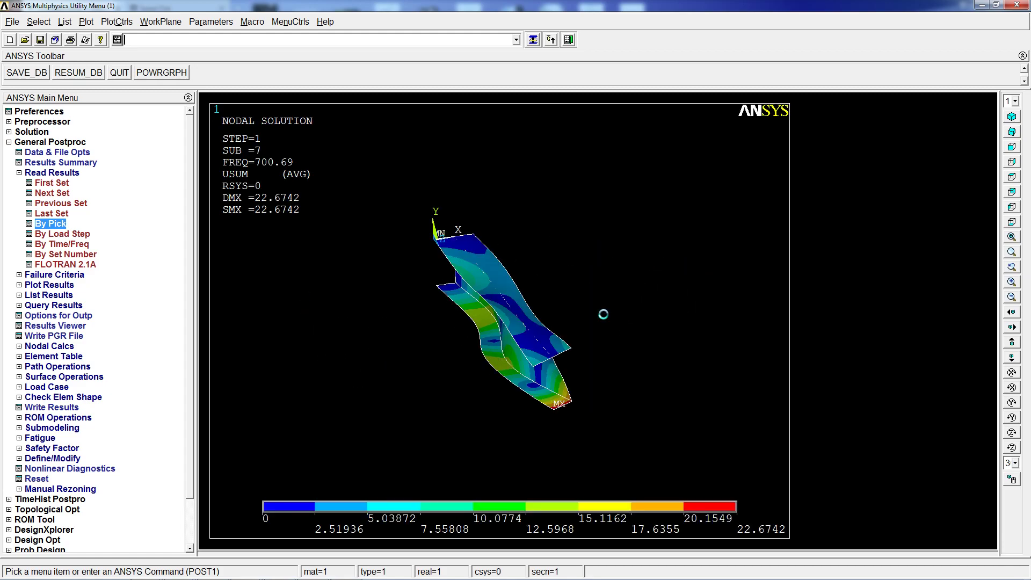
# Animate mode 7's mode shape, then close the Animation Controller.
pyautogui.click(118, 22)
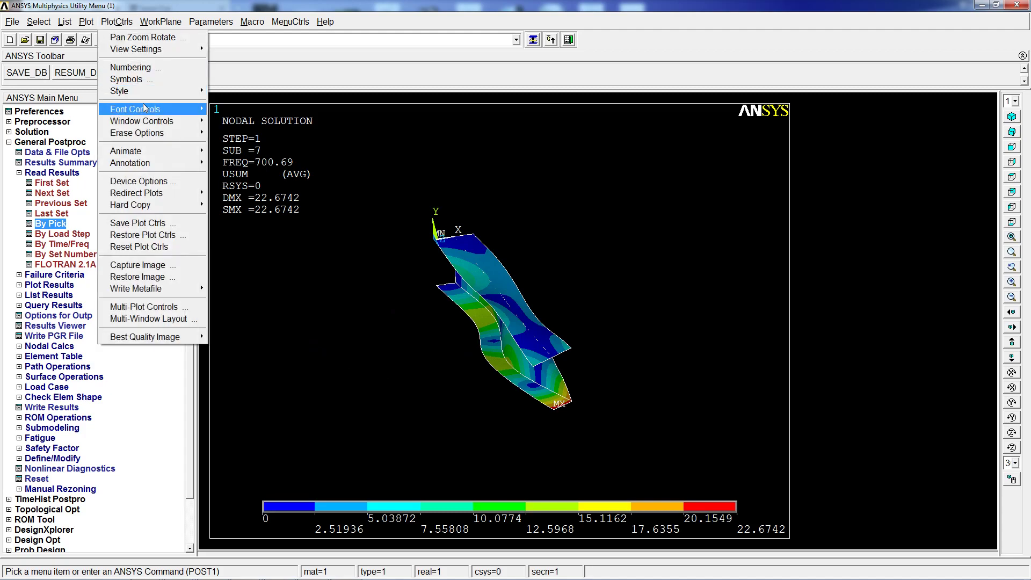
pyautogui.moveTo(161, 151)
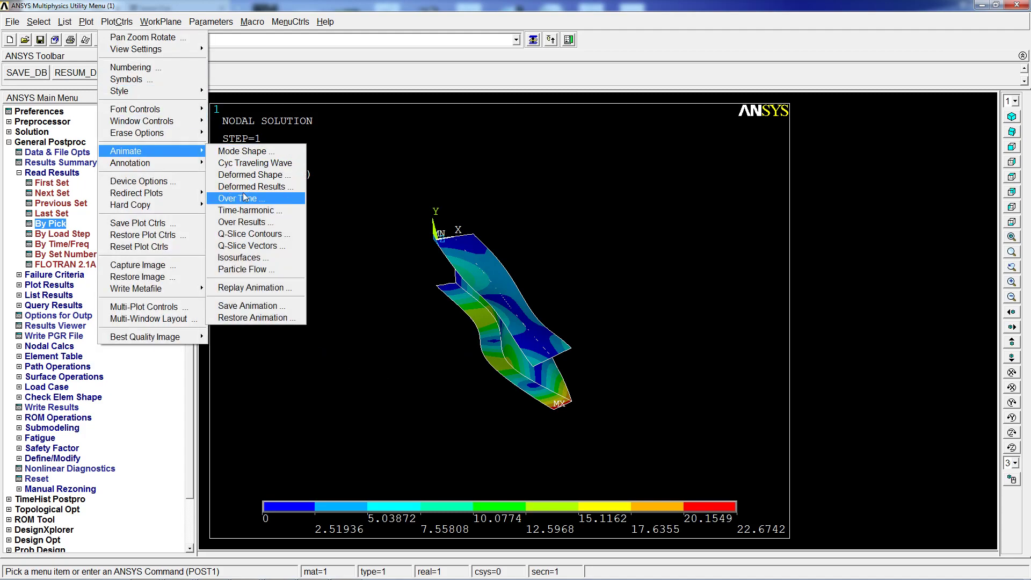
pyautogui.click(243, 152)
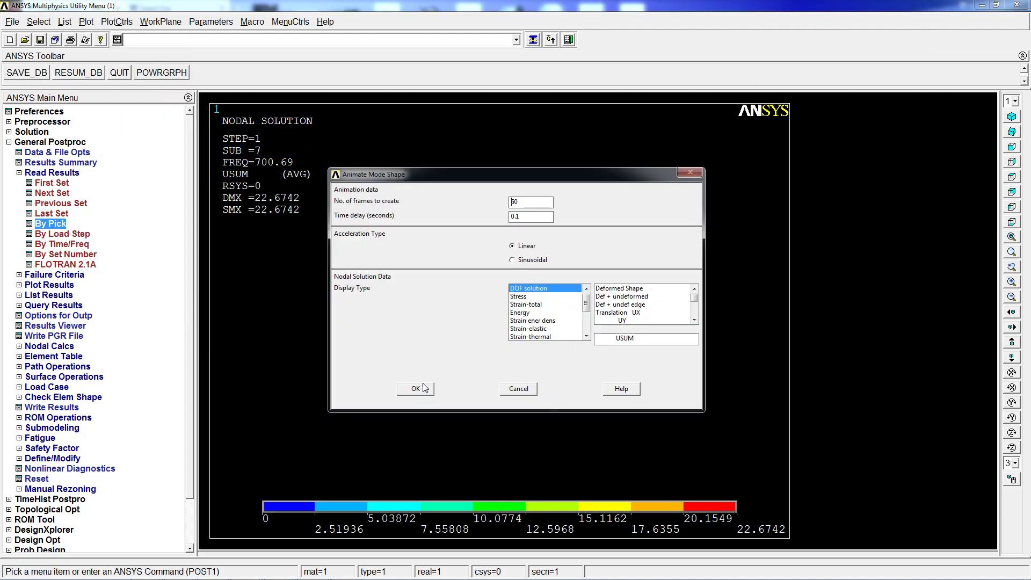
pyautogui.click(415, 389)
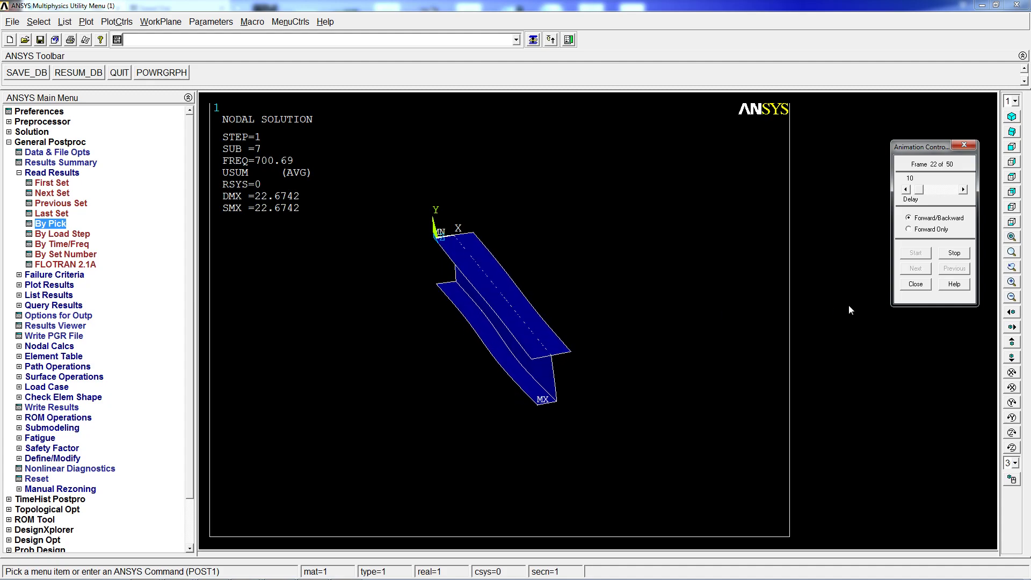
pyautogui.click(916, 285)
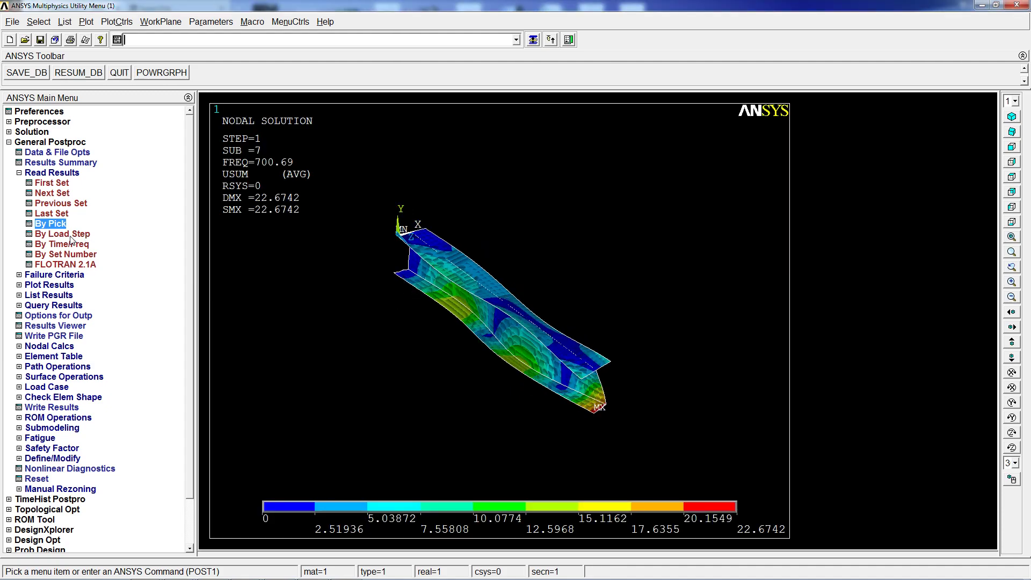
# Read result set 10 (1147.8 Hz) from the result set list.
pyautogui.click(119, 202)
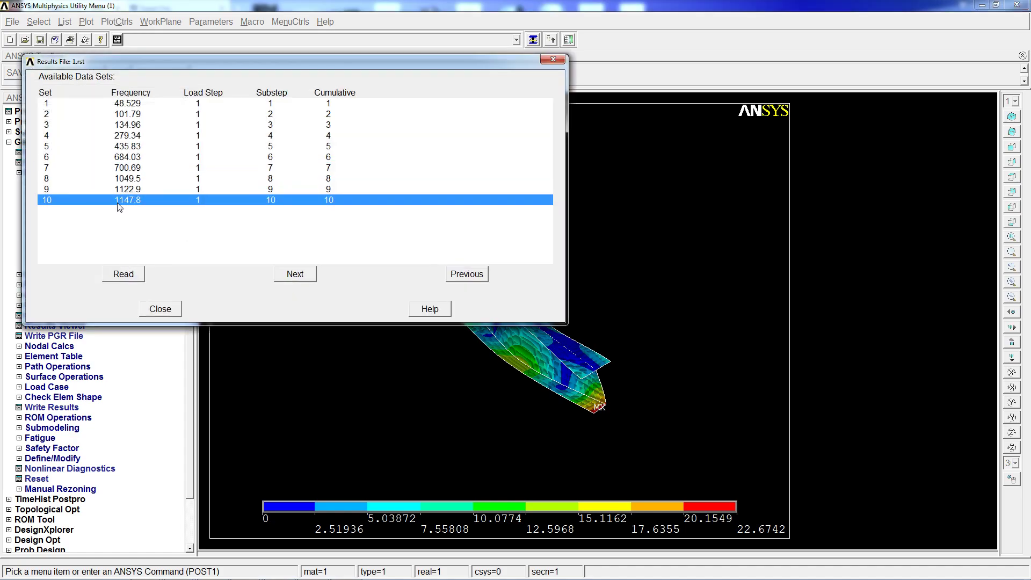
pyautogui.click(122, 276)
pyautogui.click(157, 310)
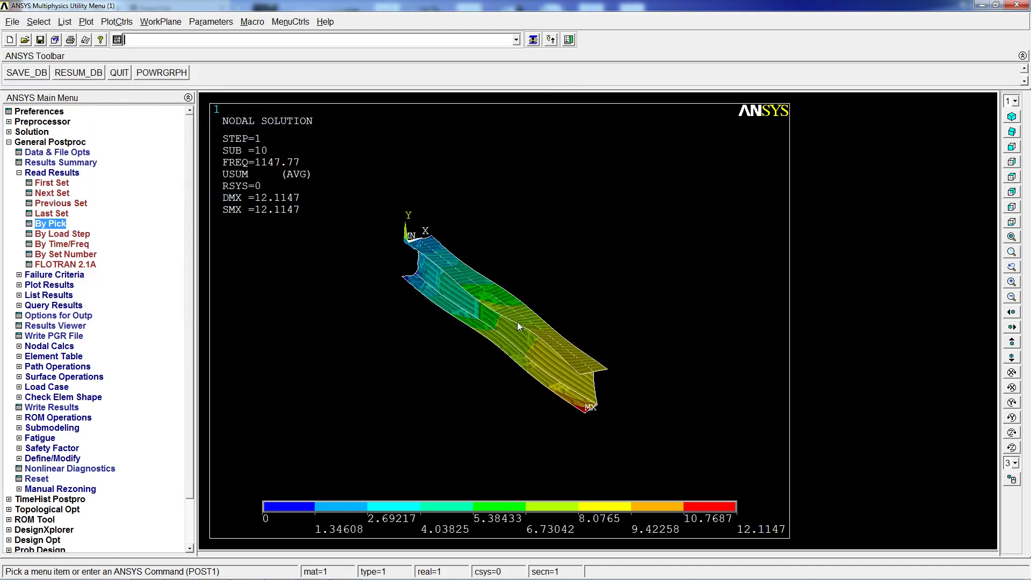
# Create and play the mode 10 shape animation.
pyautogui.click(116, 21)
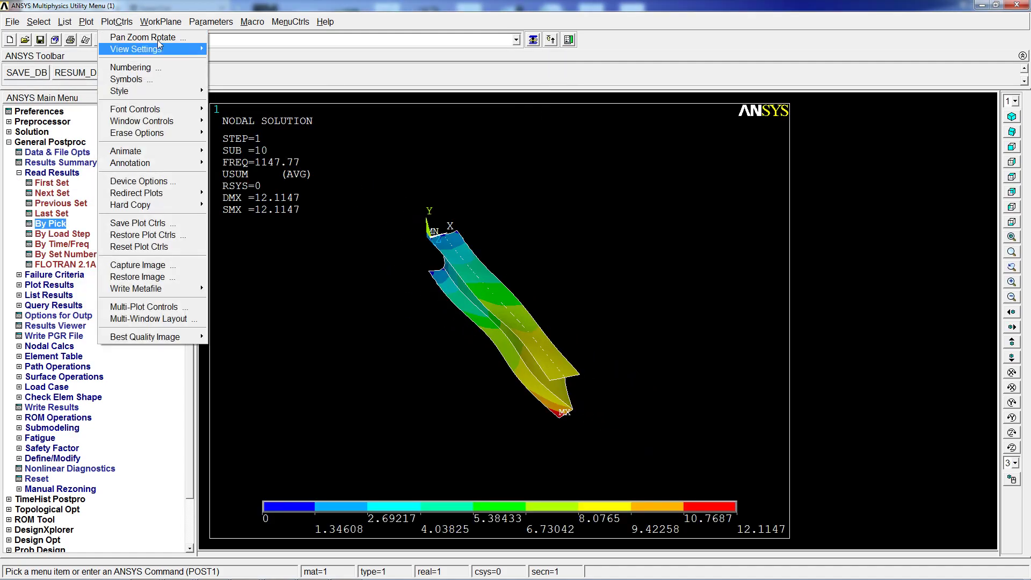
pyautogui.moveTo(152, 152)
pyautogui.click(241, 151)
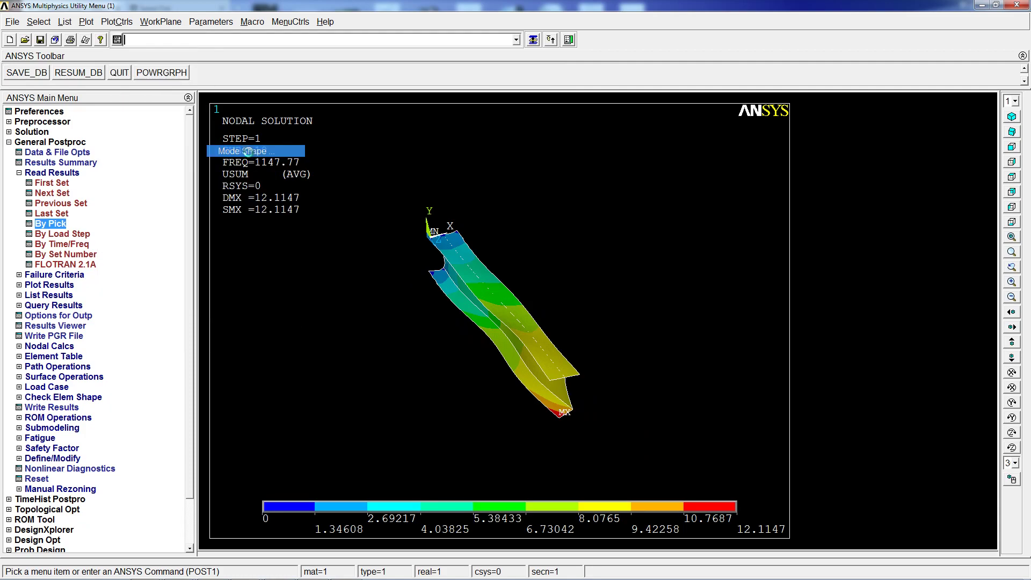
pyautogui.click(416, 389)
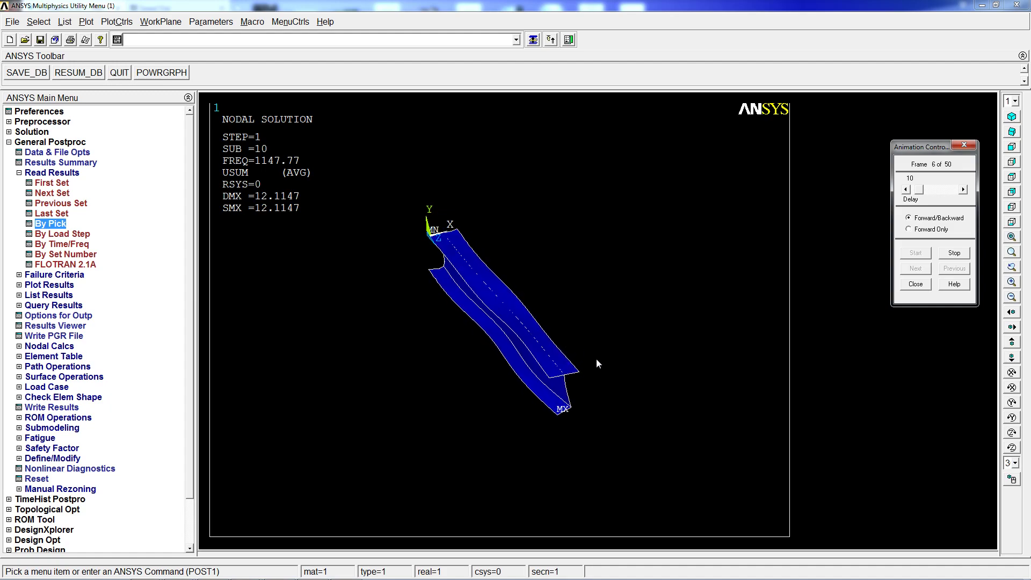
# Stop the mode 10 animation and rotate, zoom and pan the beam to inspect its twisting.
pyautogui.click(905, 289)
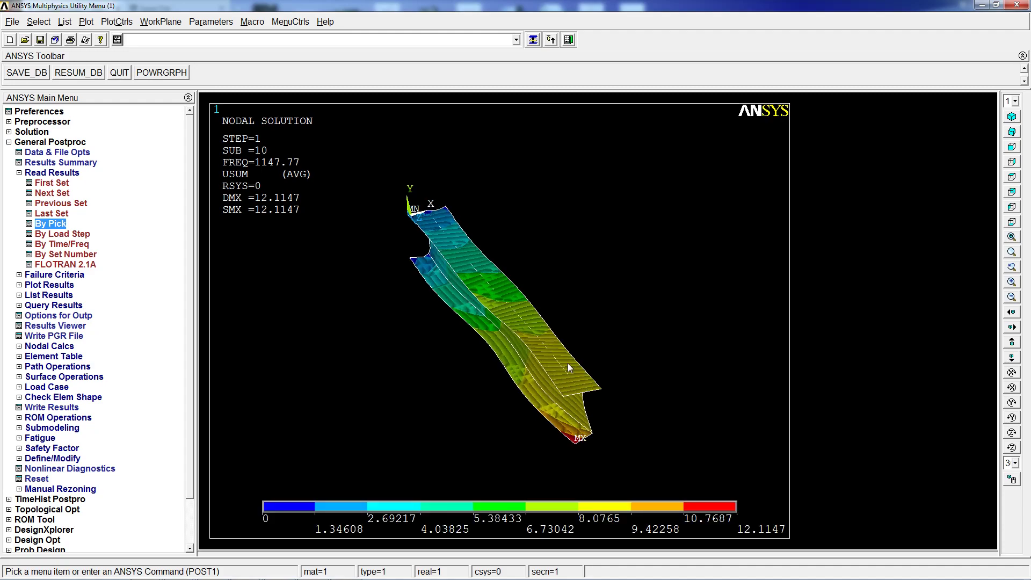
pyautogui.keyDown('ctrl'); pyautogui.moveTo(568, 363); pyautogui.dragTo(517, 353, button='right'); pyautogui.keyUp('ctrl')
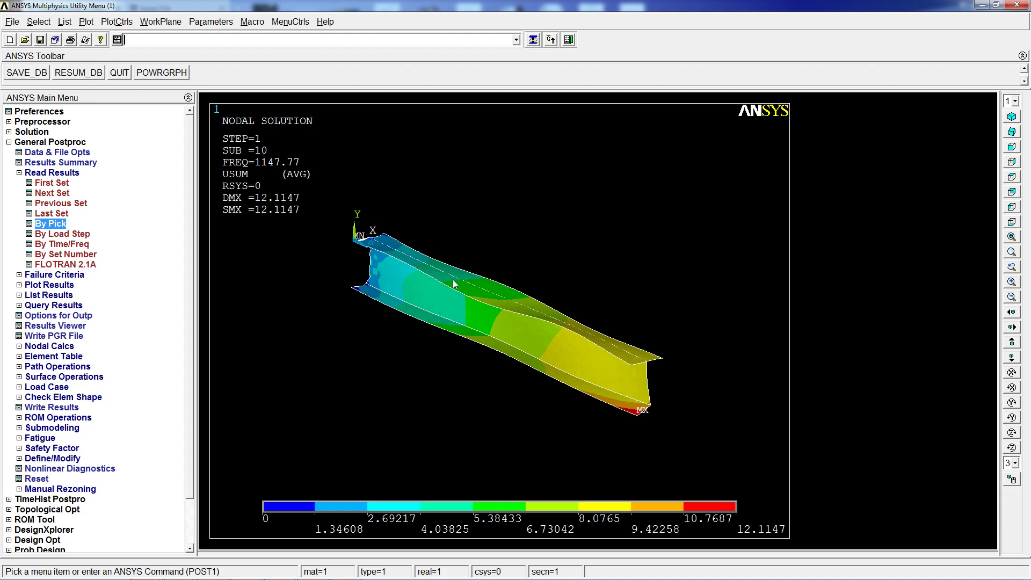
pyautogui.keyDown('ctrl'); pyautogui.moveTo(490, 281); pyautogui.dragTo(491, 298, button='right'); pyautogui.keyUp('ctrl')
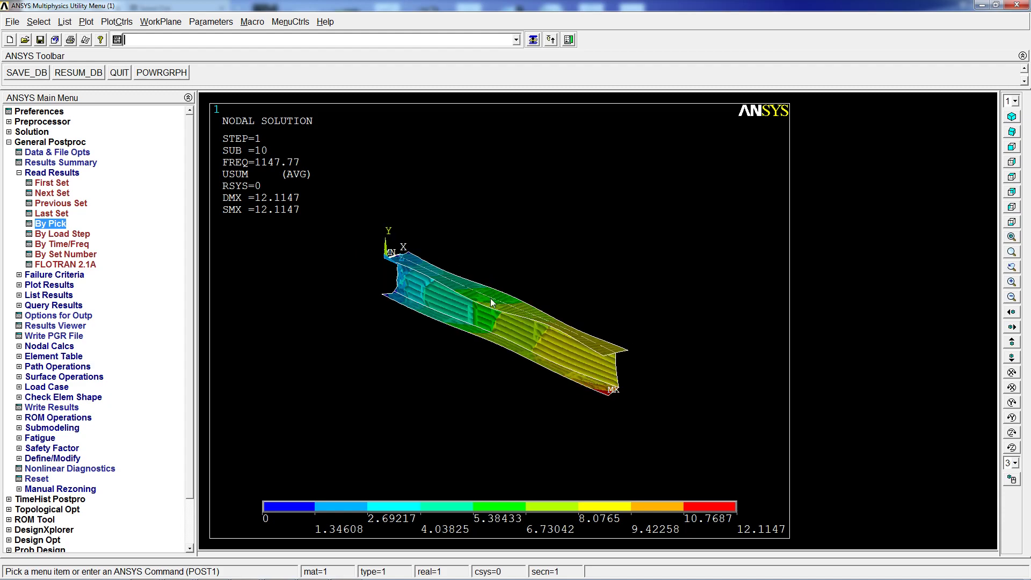
pyautogui.keyDown('ctrl'); pyautogui.moveTo(507, 321); pyautogui.dragTo(518, 332, button='middle'); pyautogui.keyUp('ctrl')
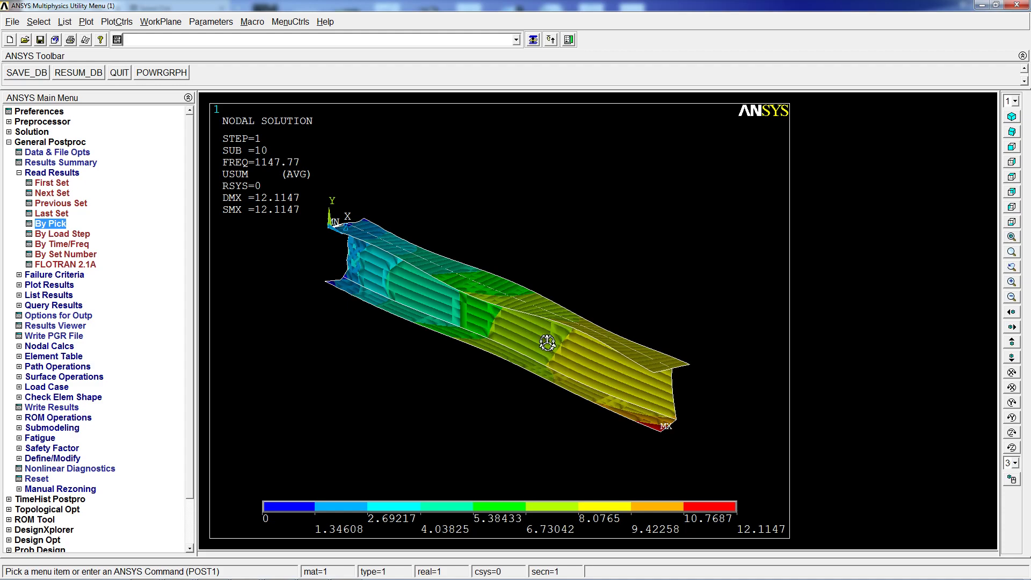
pyautogui.keyDown('ctrl'); pyautogui.moveTo(917, 457); pyautogui.dragTo(534, 336, button='right'); pyautogui.keyUp('ctrl')
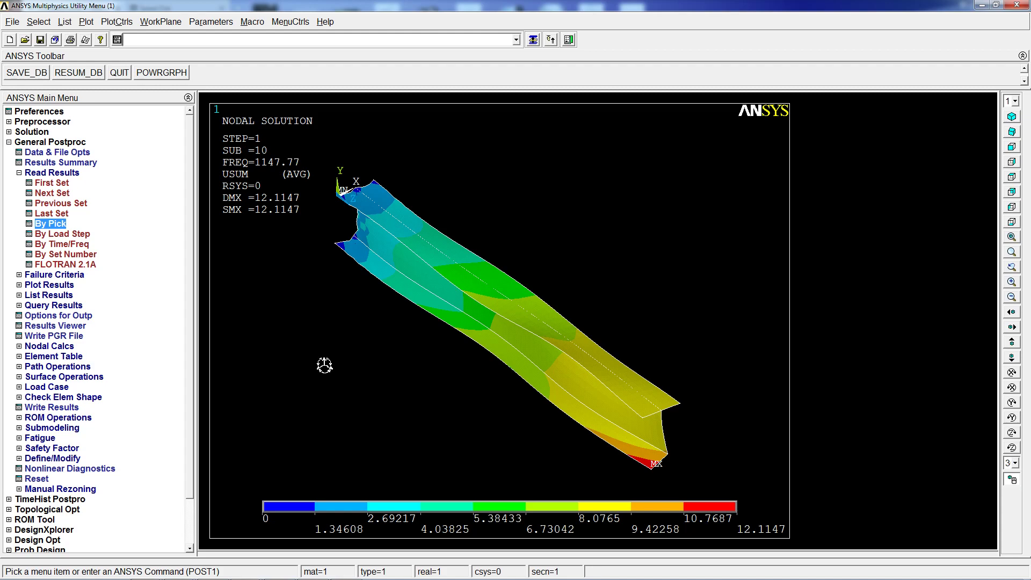
pyautogui.moveTo(324, 365)
pyautogui.keyDown('ctrl'); pyautogui.mouseDown(button='right')
pyautogui.moveTo(362, 380)
pyautogui.moveTo(423, 373)
pyautogui.mouseUp(button='right'); pyautogui.keyUp('ctrl')
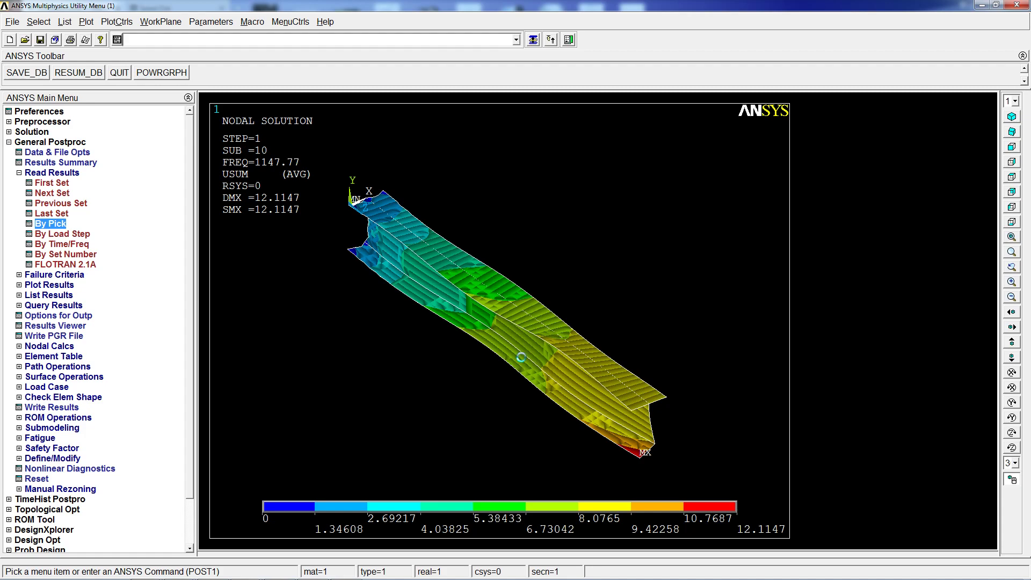
pyautogui.moveTo(528, 360); pyautogui.dragTo(504, 377, button='middle')
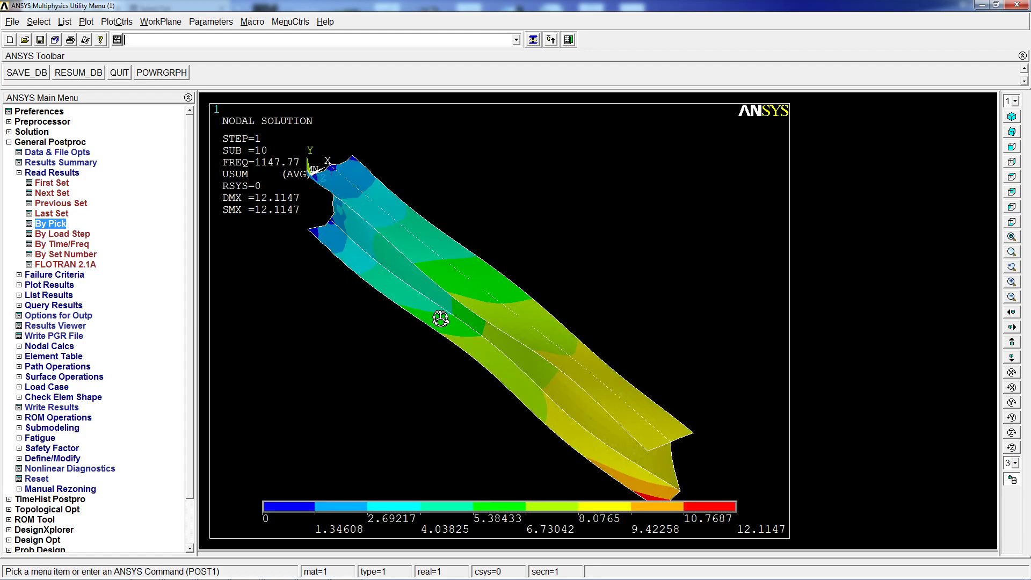
pyautogui.moveTo(440, 316); pyautogui.dragTo(458, 320, button='middle')
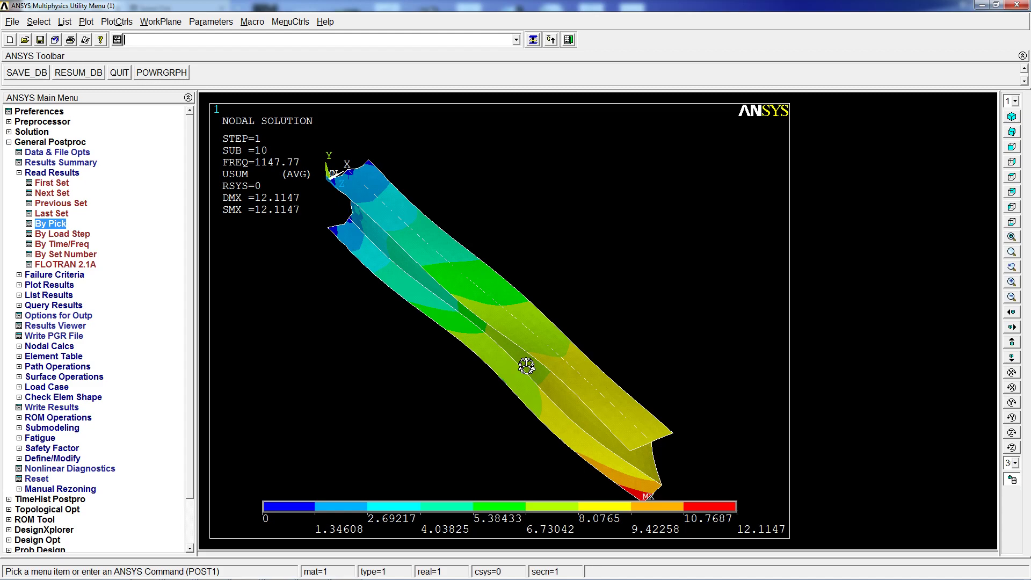
pyautogui.moveTo(526, 365); pyautogui.dragTo(532, 340, button='middle')
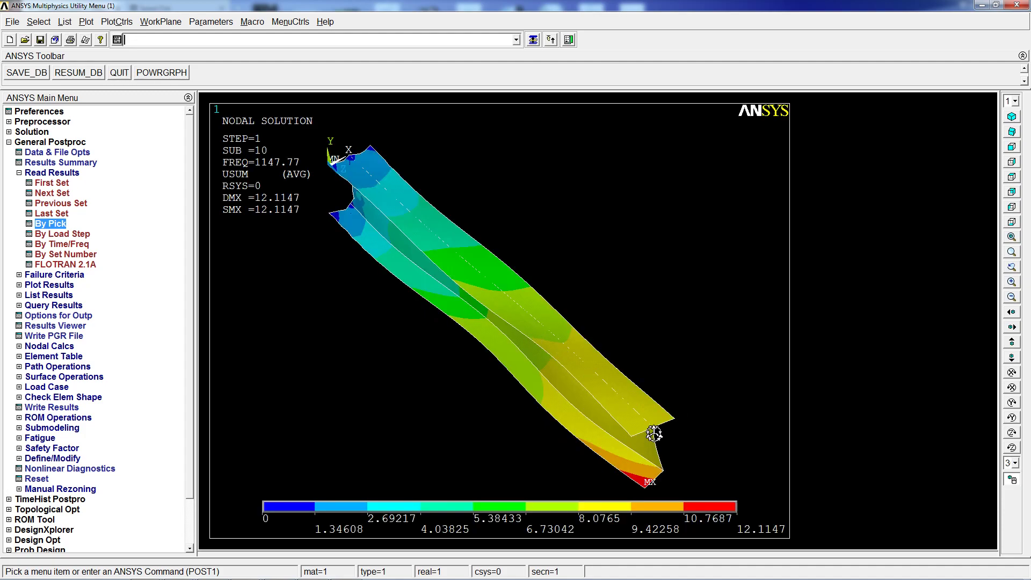